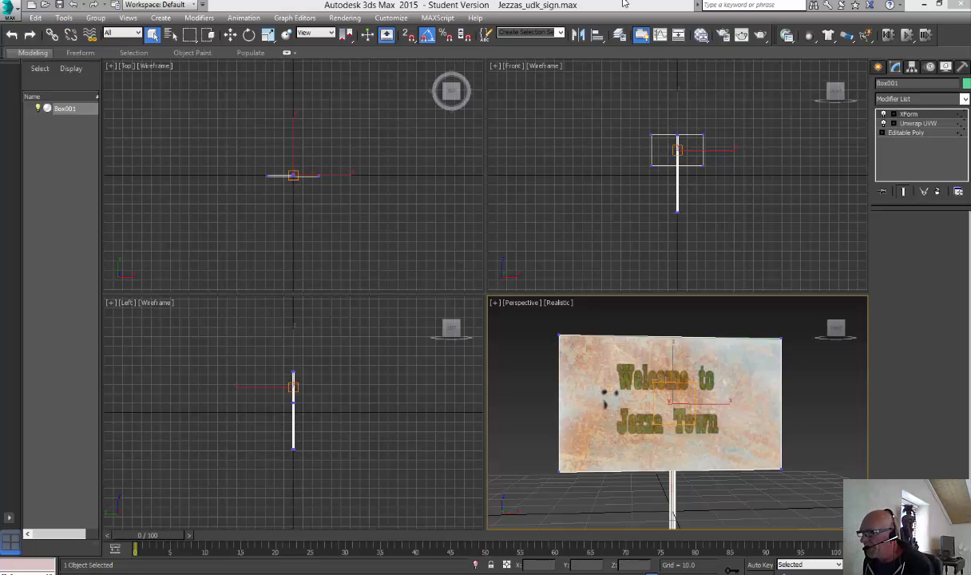
# Render the Perspective view of the sign, close the render, and inspect the whole model from a different angle
pyautogui.click(741, 35)
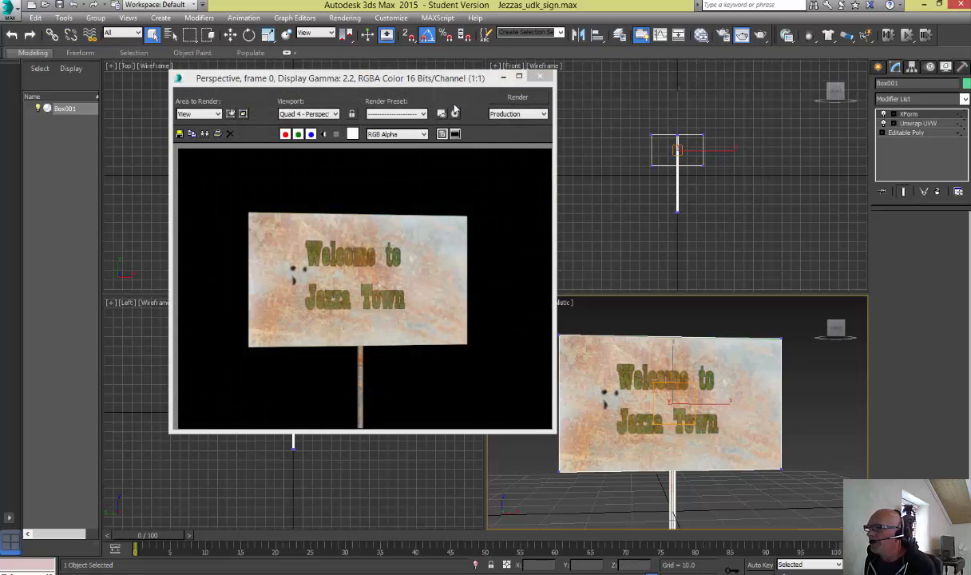
pyautogui.moveTo(380, 74); pyautogui.dragTo(482, 65)
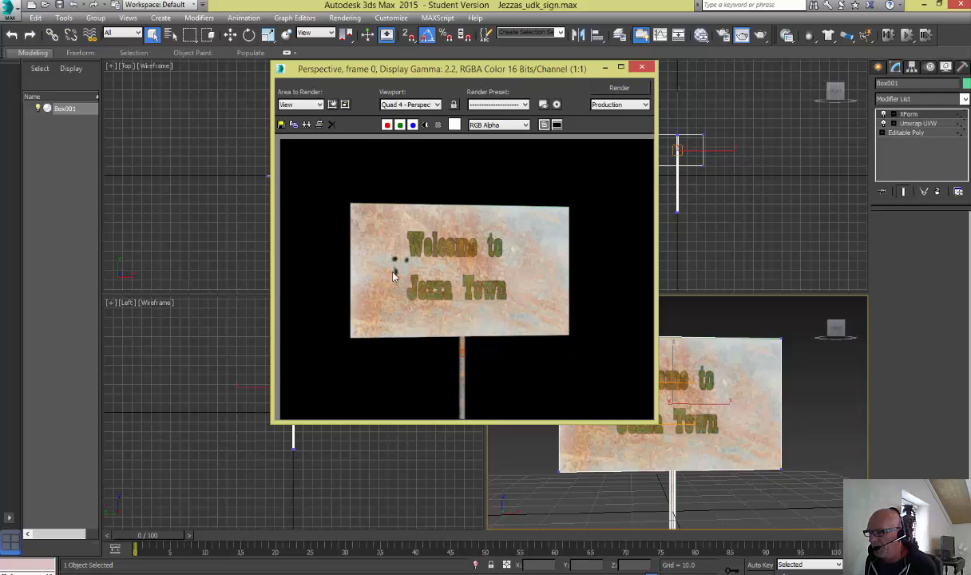
pyautogui.click(642, 68)
pyautogui.scroll(-5, 667, 431)
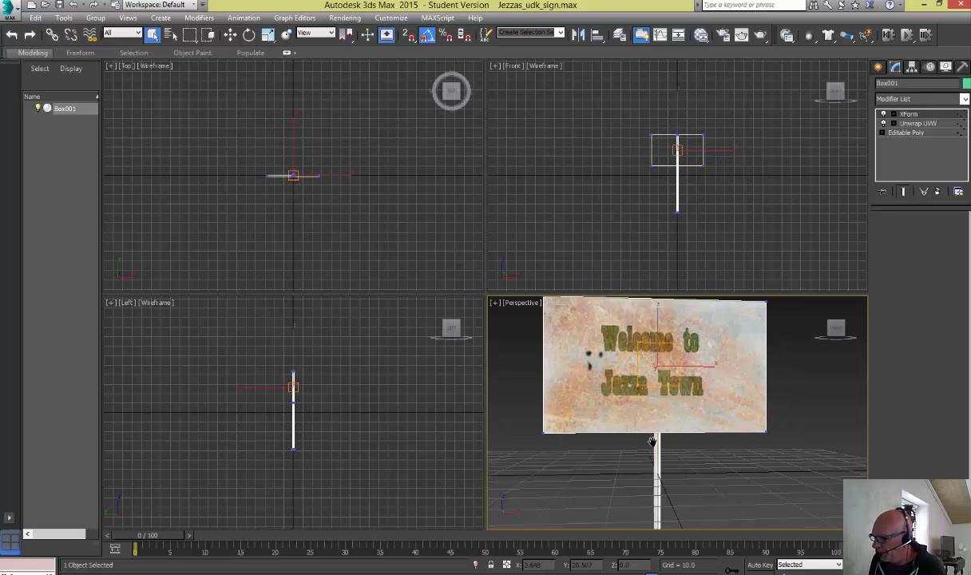
pyautogui.keyDown('alt'); pyautogui.moveTo(651, 511); pyautogui.dragTo(675, 447, button='middle'); pyautogui.keyUp('alt')
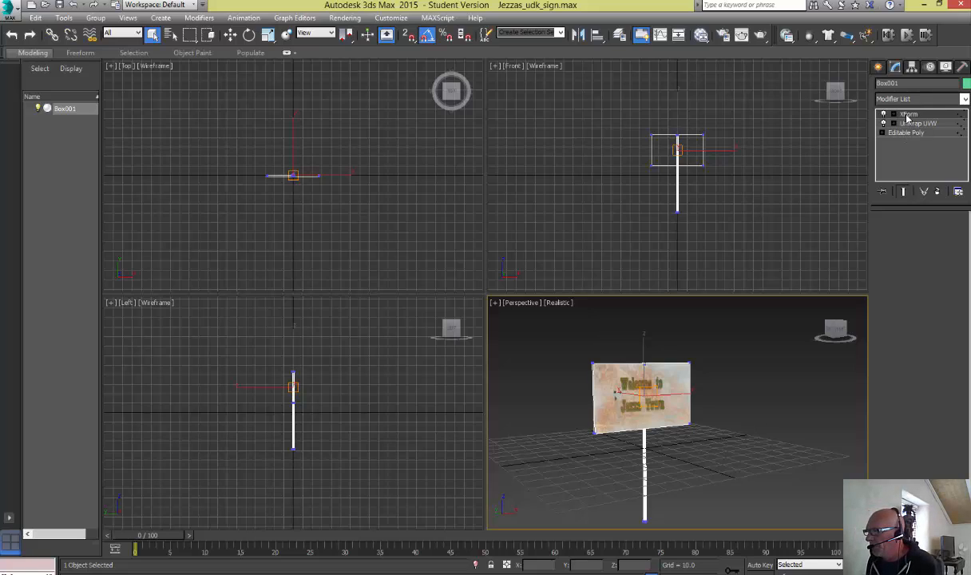
pyautogui.scroll(5, 631, 429)
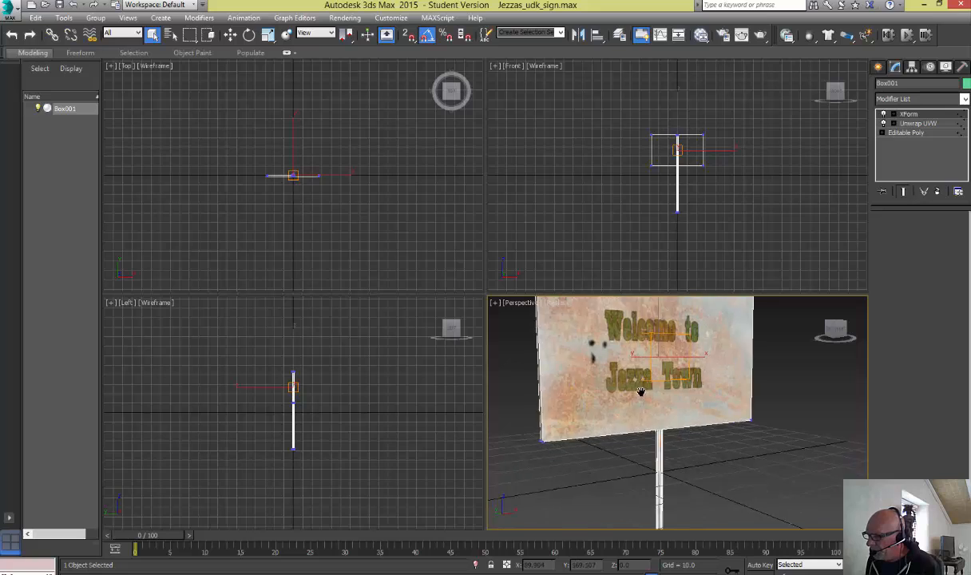
pyautogui.scroll(-5, 639, 427)
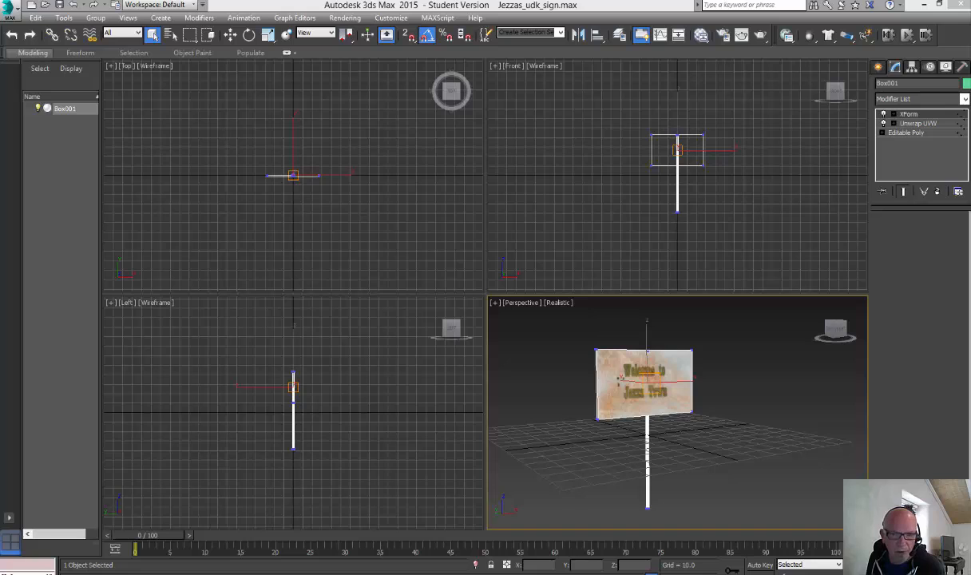
# Review the sign's source files in the Jezzas_UDK folder and put the folder window away
pyautogui.moveTo(0, 138); pyautogui.dragTo(417, 126)
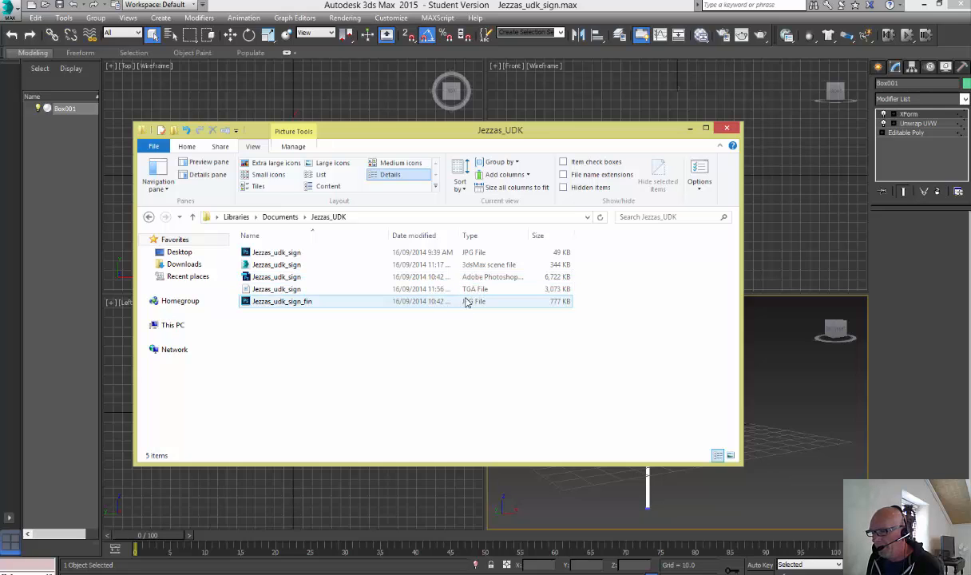
pyautogui.moveTo(569, 121); pyautogui.dragTo(343, 211)
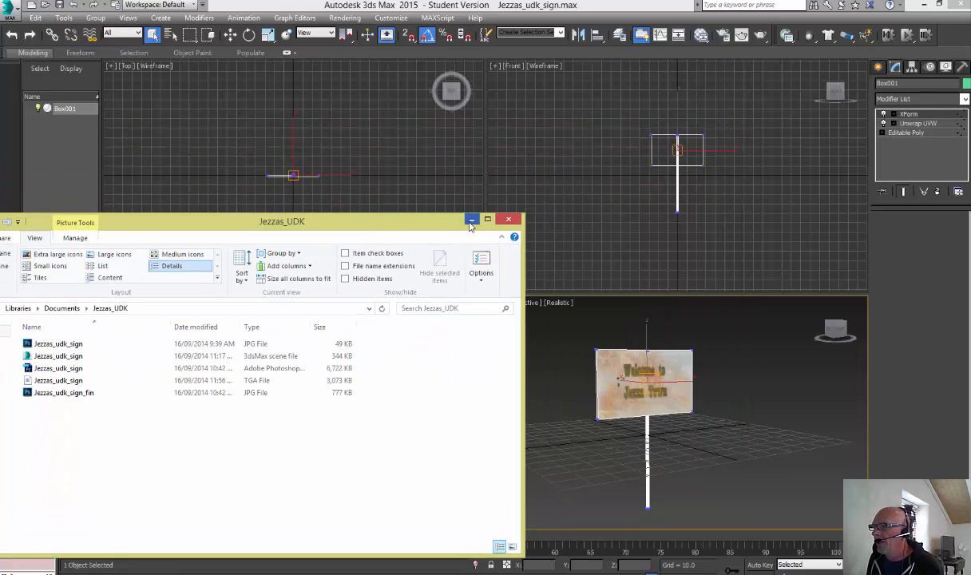
pyautogui.click(472, 224)
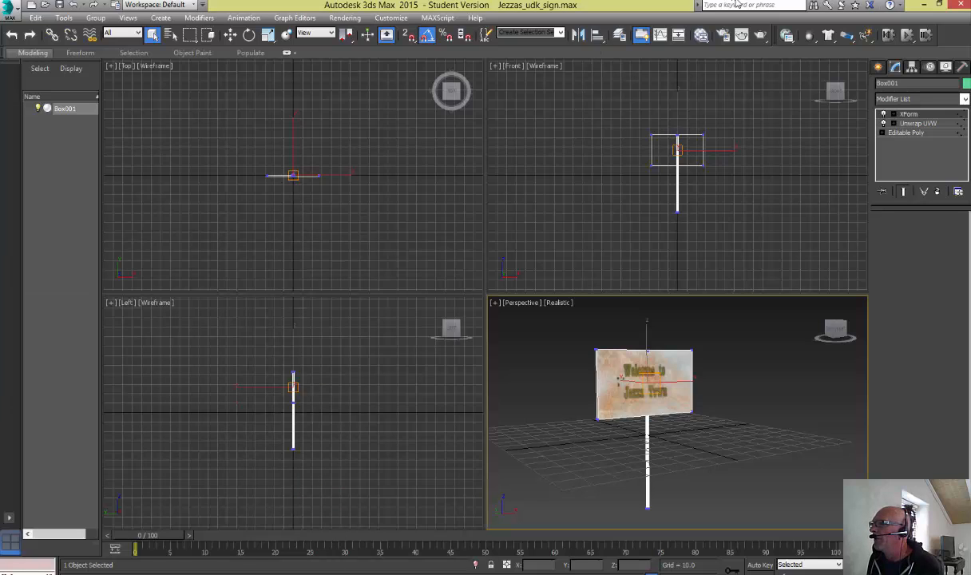
# Open the Slate Material Editor at full size and move the Map #1 bitmap node away from the Material #25 node
pyautogui.click(701, 36)
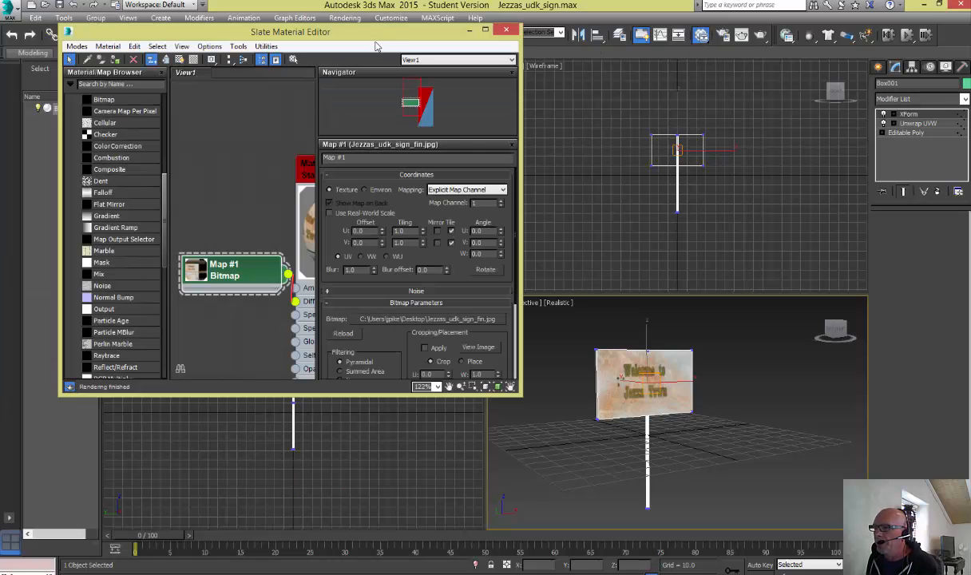
pyautogui.moveTo(381, 38); pyautogui.dragTo(638, 56)
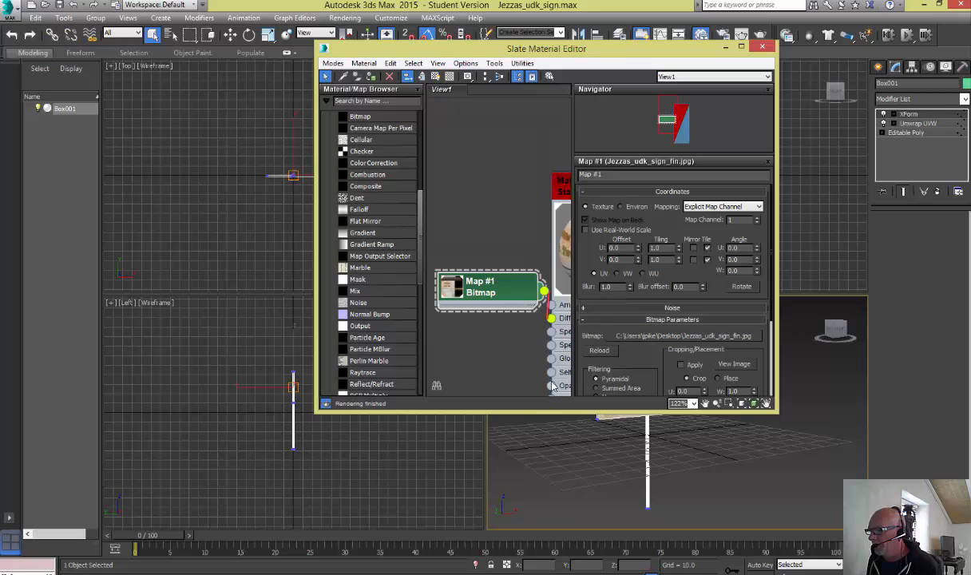
pyautogui.click(741, 48)
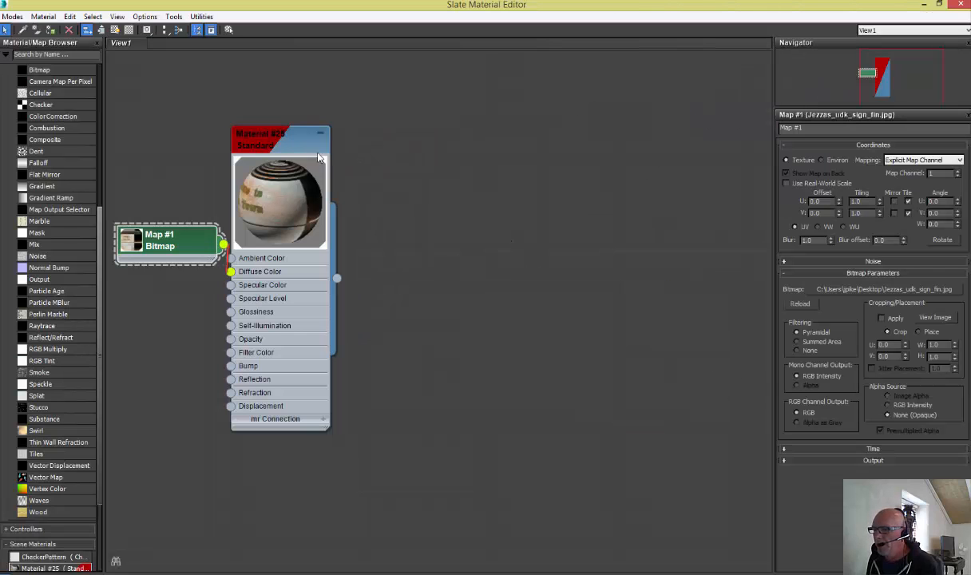
pyautogui.moveTo(318, 158); pyautogui.dragTo(563, 144, button='middle')
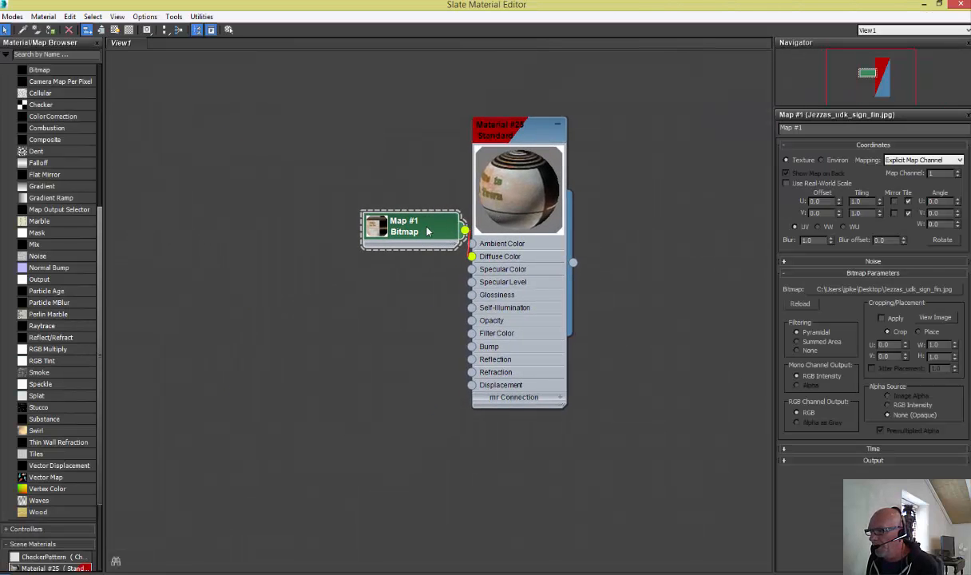
pyautogui.moveTo(427, 232); pyautogui.dragTo(358, 230)
pyautogui.moveTo(503, 135); pyautogui.dragTo(495, 111, button='middle')
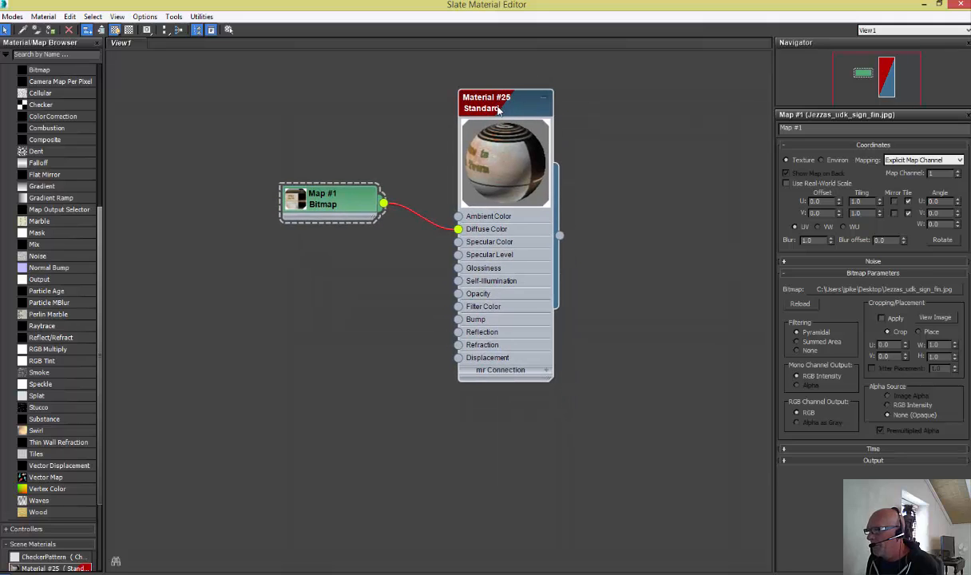
# Show the parameters of Material #25, enlarge the Map #1 preview, line up that node beside the material, and minimize the editor
pyautogui.click(497, 109)
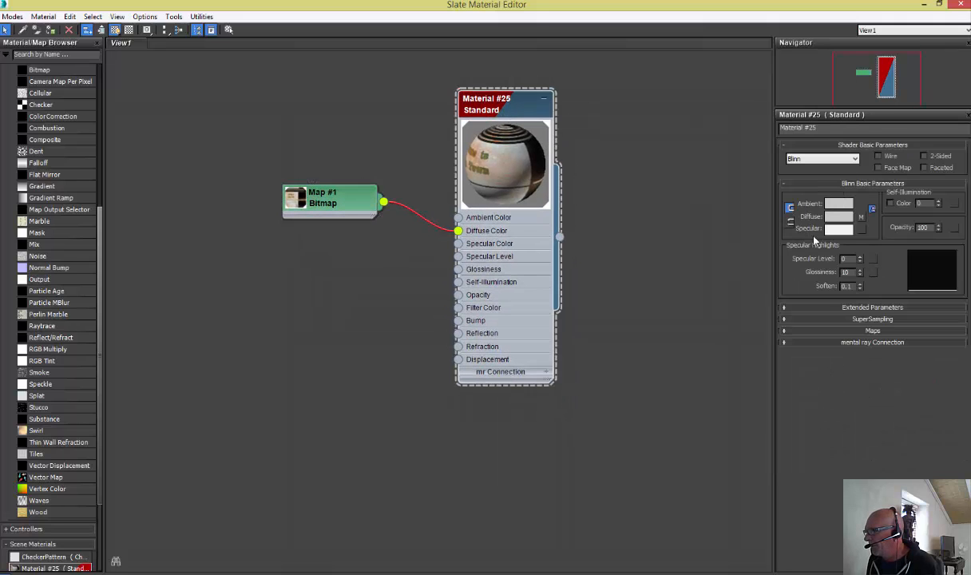
pyautogui.rightClick(335, 206)
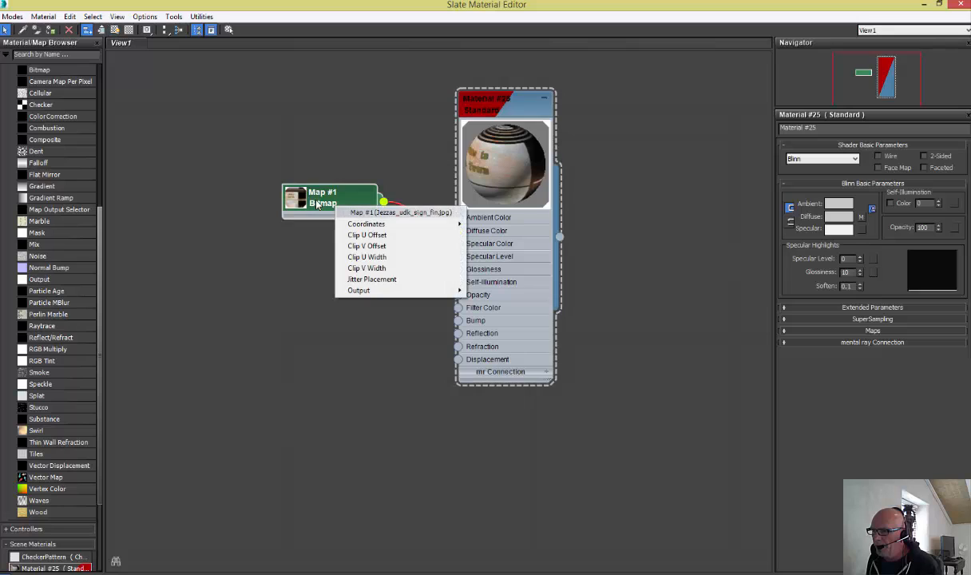
pyautogui.doubleClick(291, 191)
pyautogui.moveTo(321, 192); pyautogui.dragTo(346, 95)
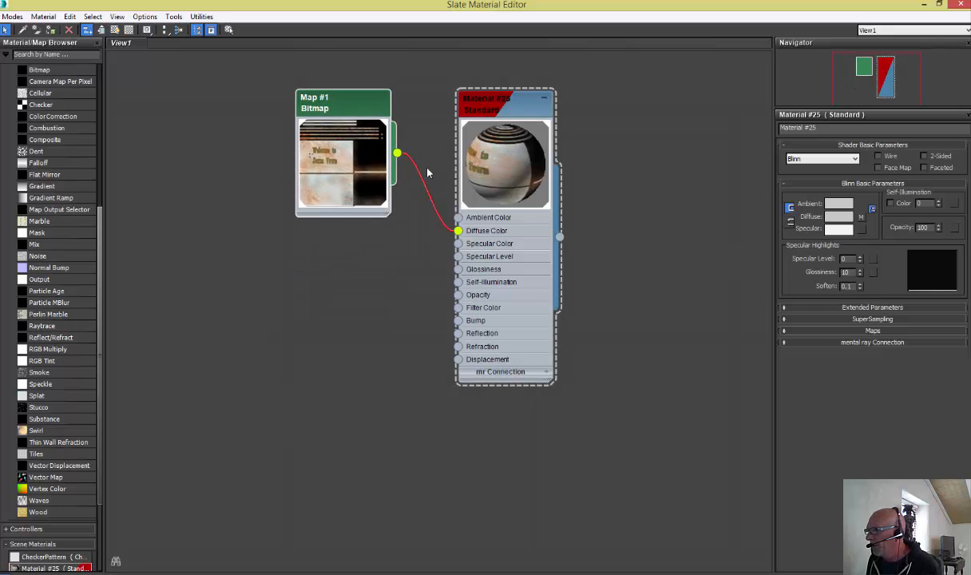
pyautogui.moveTo(492, 110); pyautogui.dragTo(520, 98)
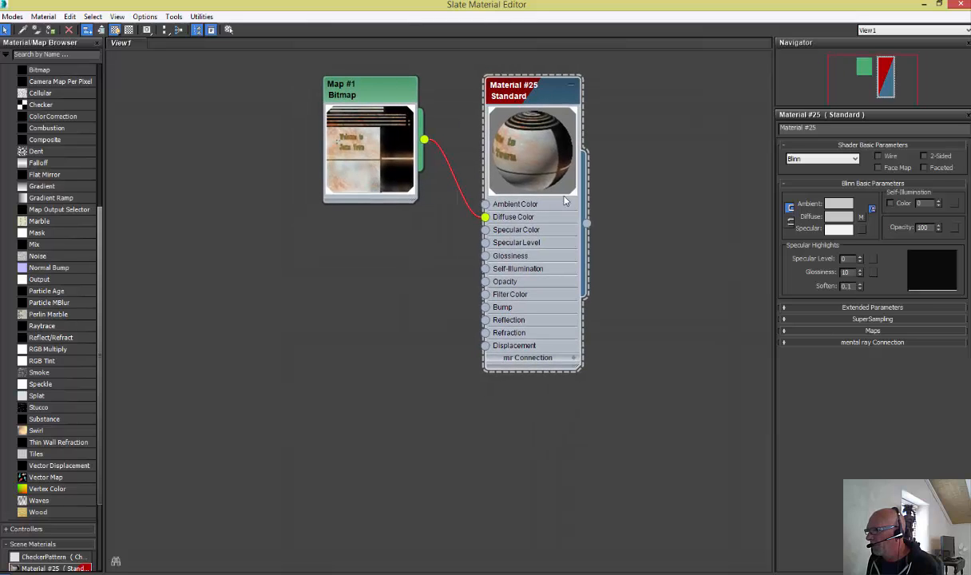
pyautogui.moveTo(527, 92); pyautogui.dragTo(500, 133, button='middle')
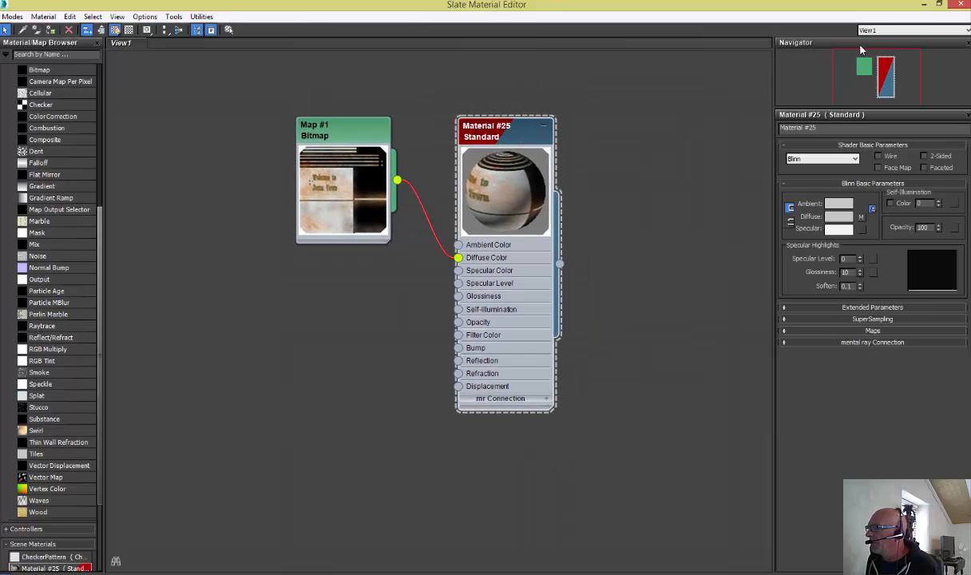
pyautogui.click(924, 7)
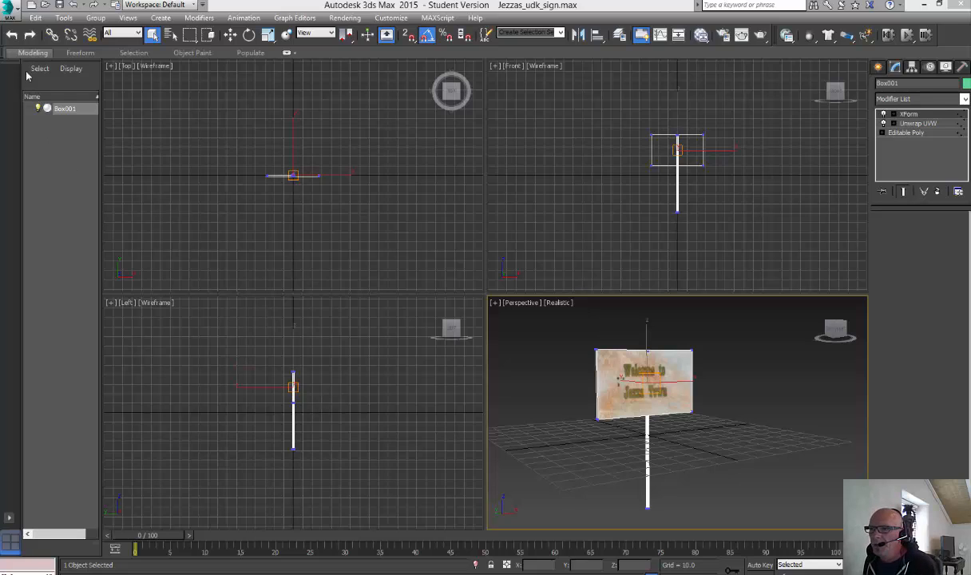
# Start exporting the scene as an Autodesk (*.FBX) file with the file name sign
pyautogui.click(13, 15)
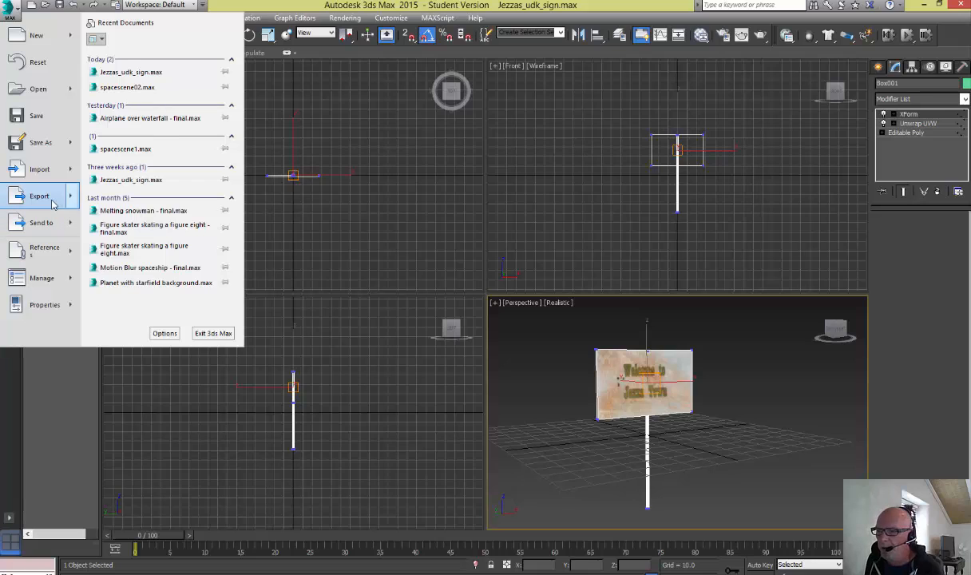
pyautogui.moveTo(52, 205)
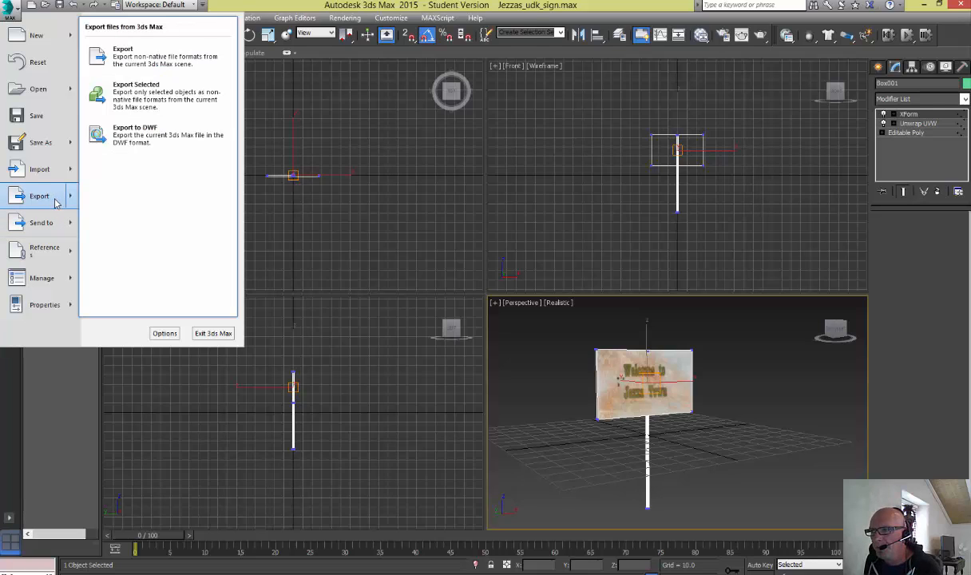
pyautogui.click(55, 204)
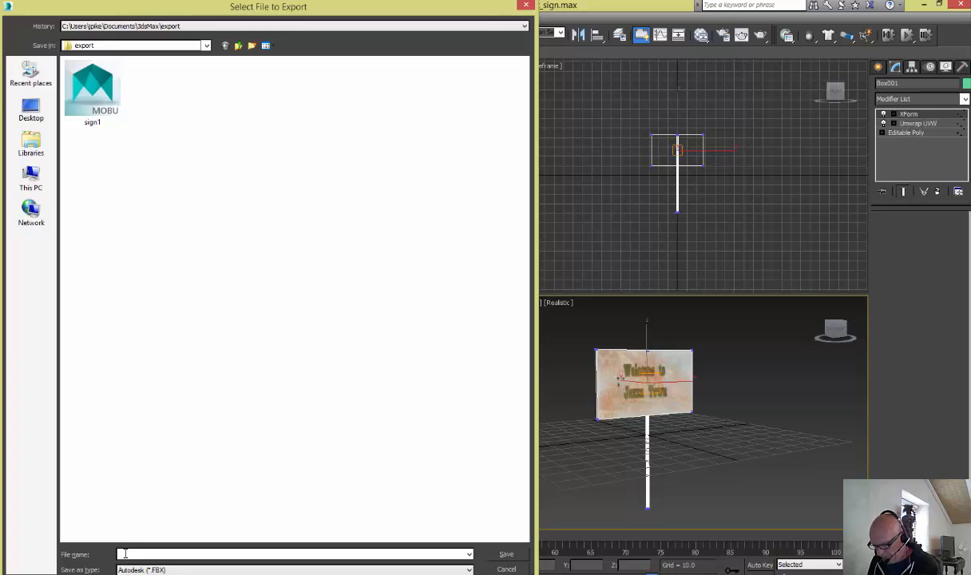
pyautogui.write('sign')
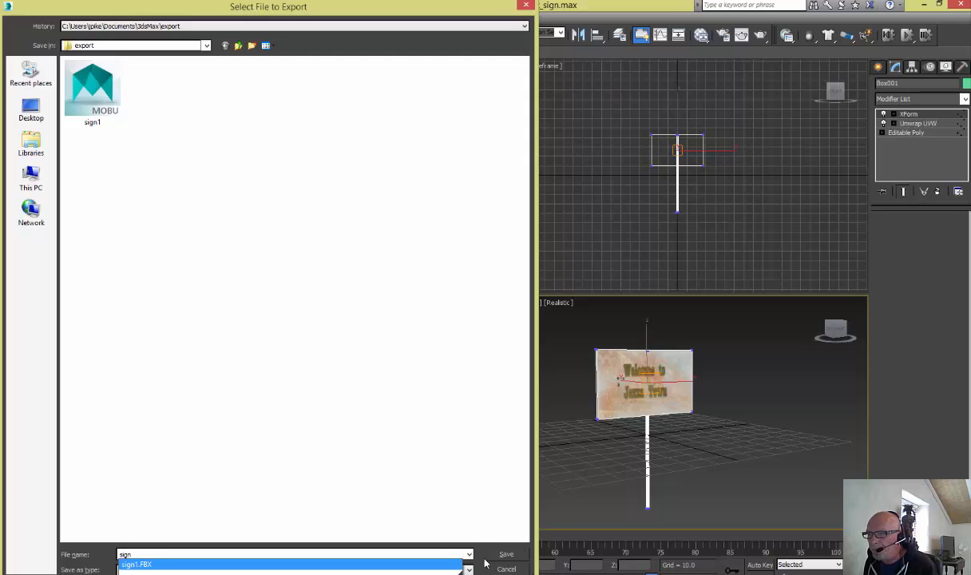
pyautogui.press('Escape')
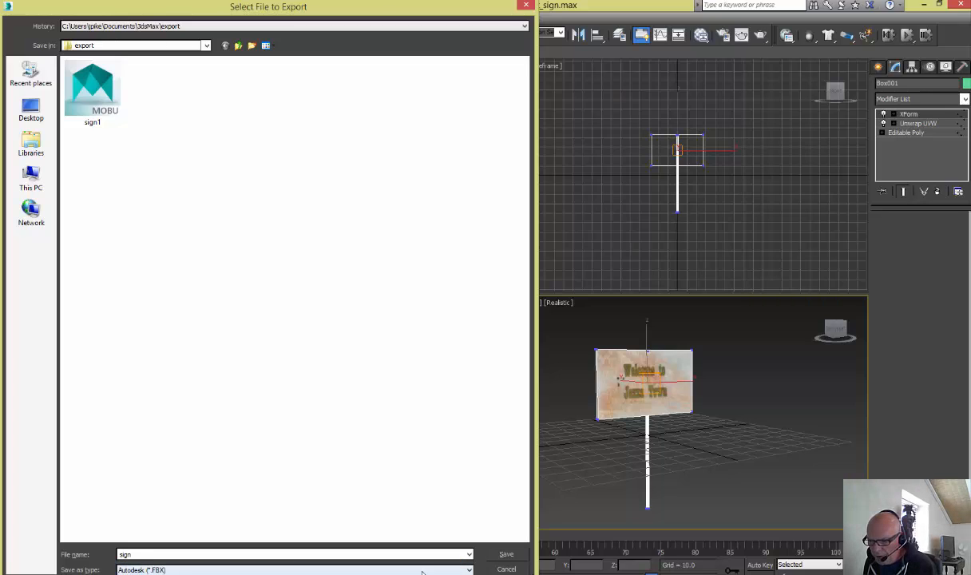
pyautogui.click(469, 570)
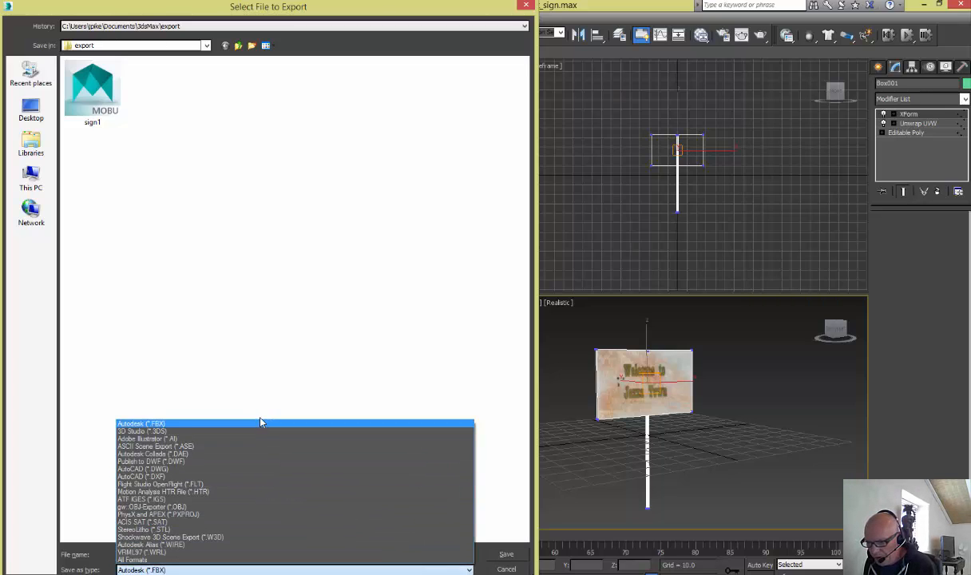
pyautogui.click(142, 570)
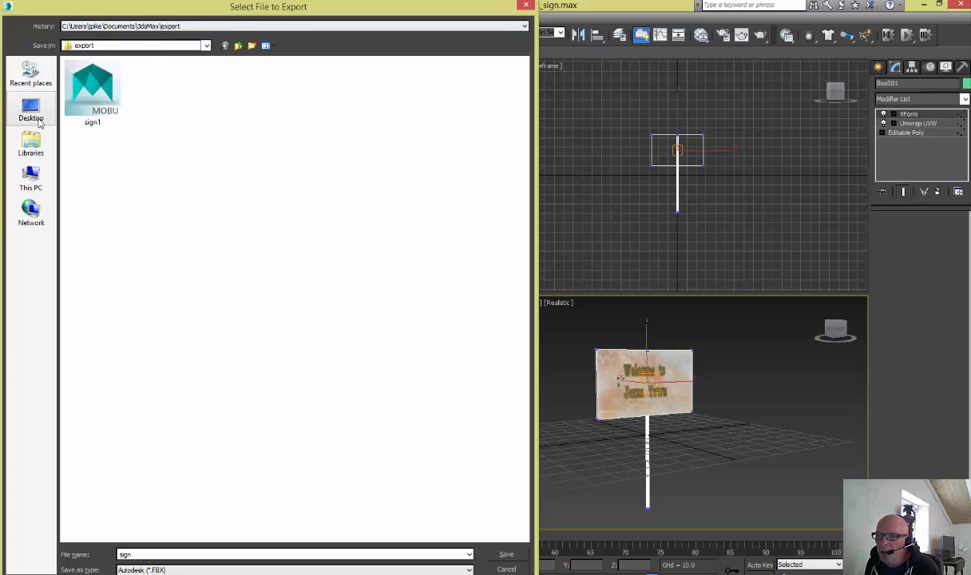
# Save the export in the UDK\UDK-2014-08\UDKGame\Content folder on the C: drive
pyautogui.click(26, 180)
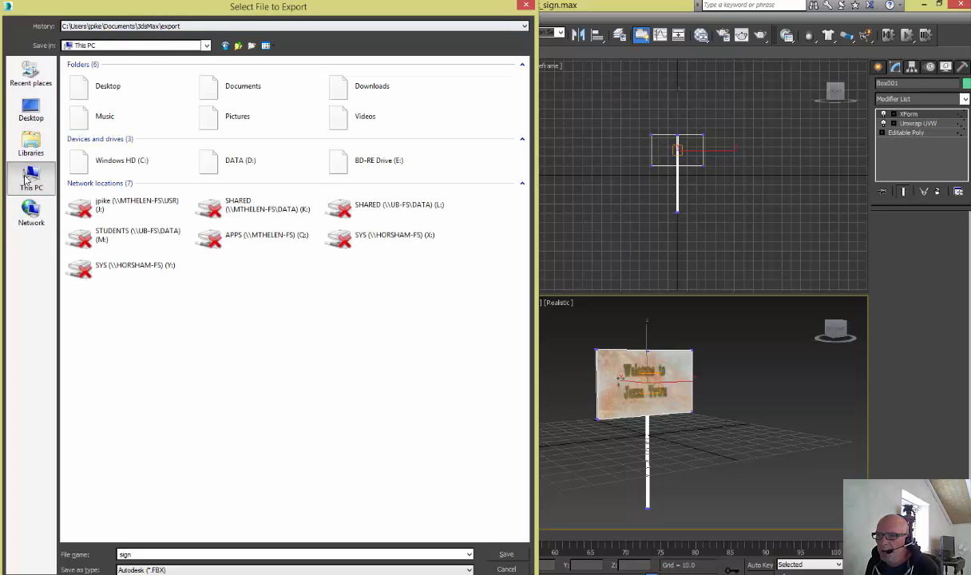
pyautogui.doubleClick(102, 166)
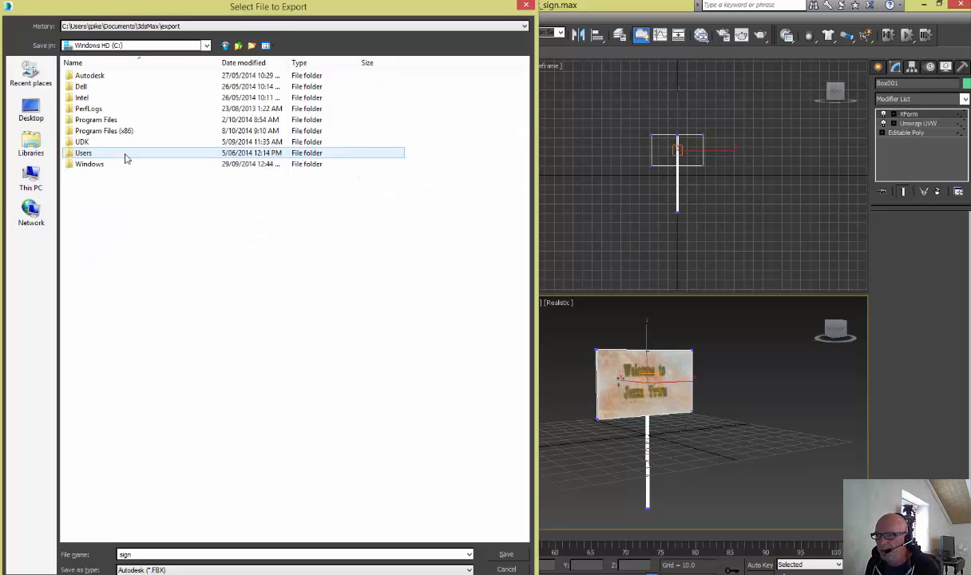
pyautogui.doubleClick(82, 142)
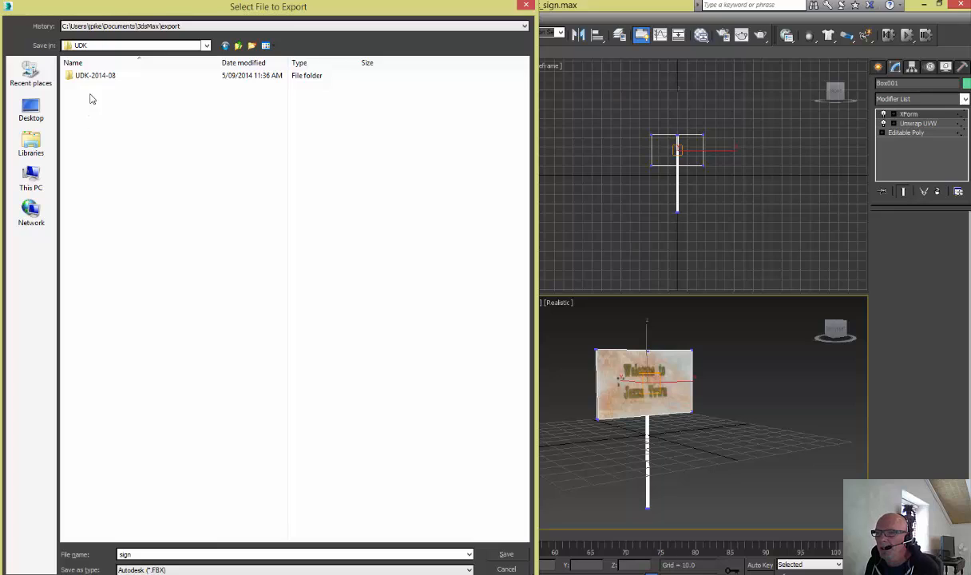
pyautogui.doubleClick(94, 76)
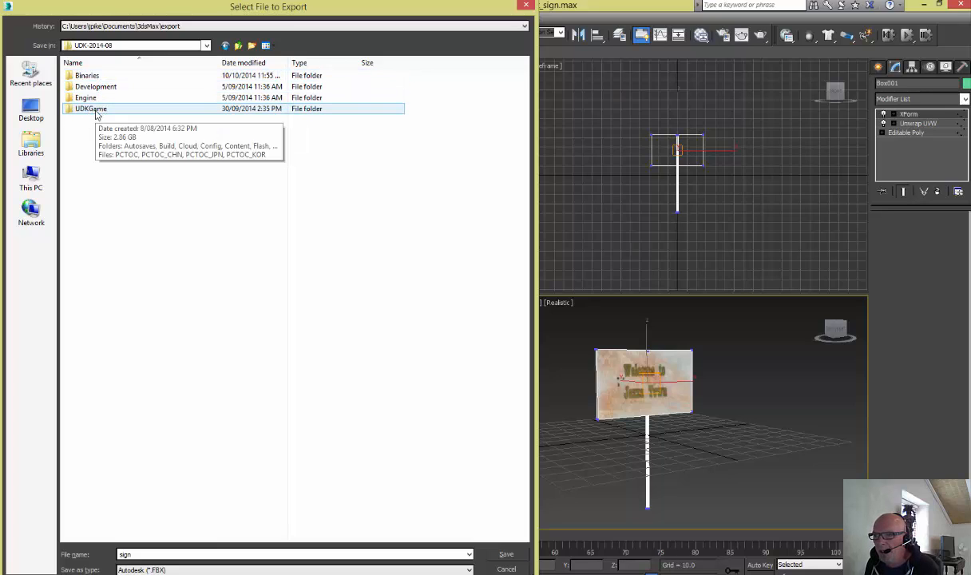
pyautogui.doubleClick(95, 110)
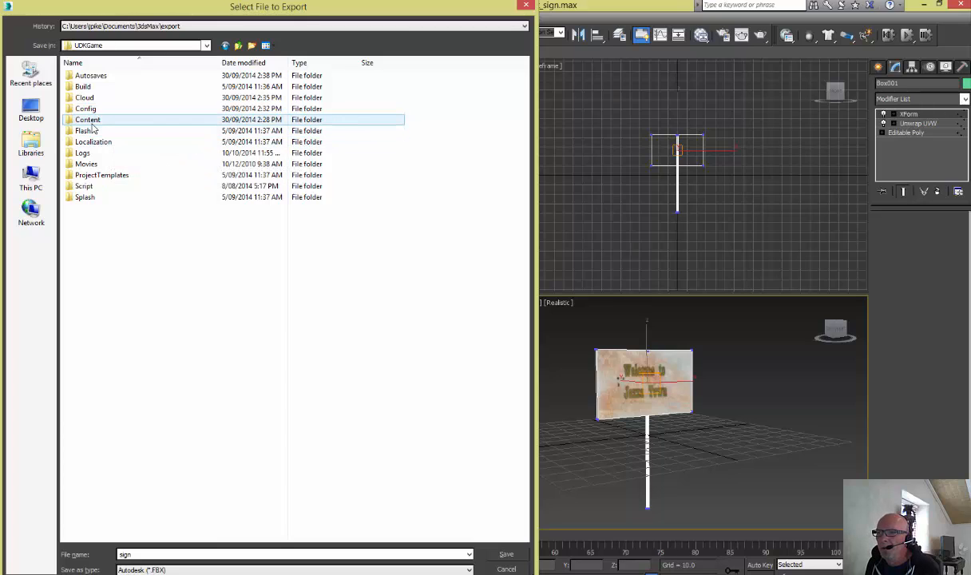
pyautogui.doubleClick(91, 122)
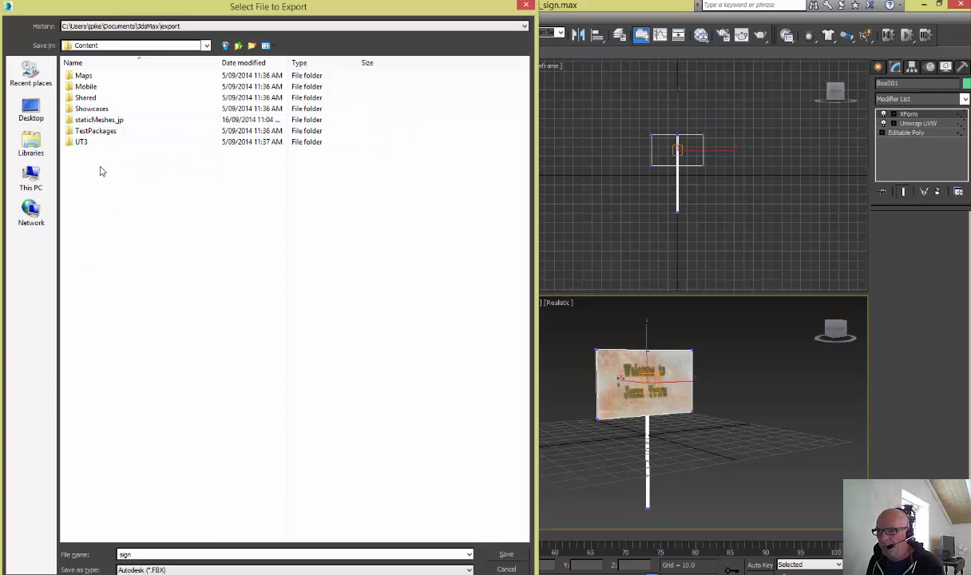
pyautogui.click(502, 557)
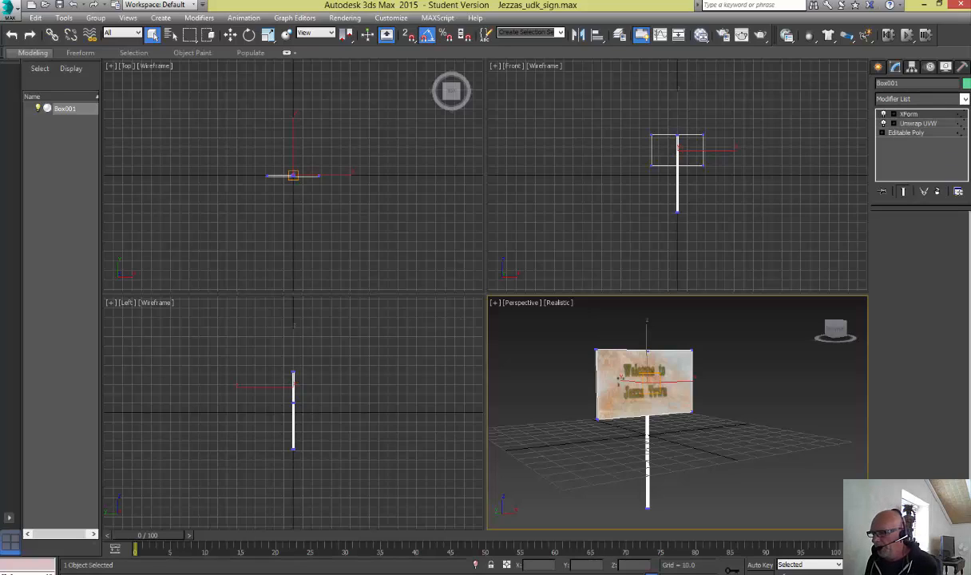
# Close 3ds Max without saving changes, switch to UDK, and move its Welcome window clear of the Content Browser
pyautogui.click(959, 4)
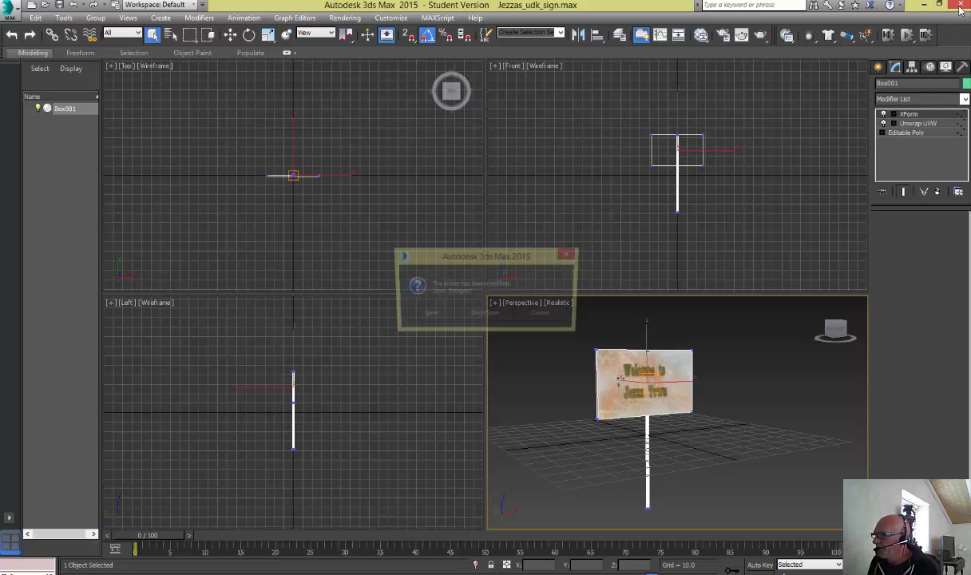
pyautogui.click(484, 315)
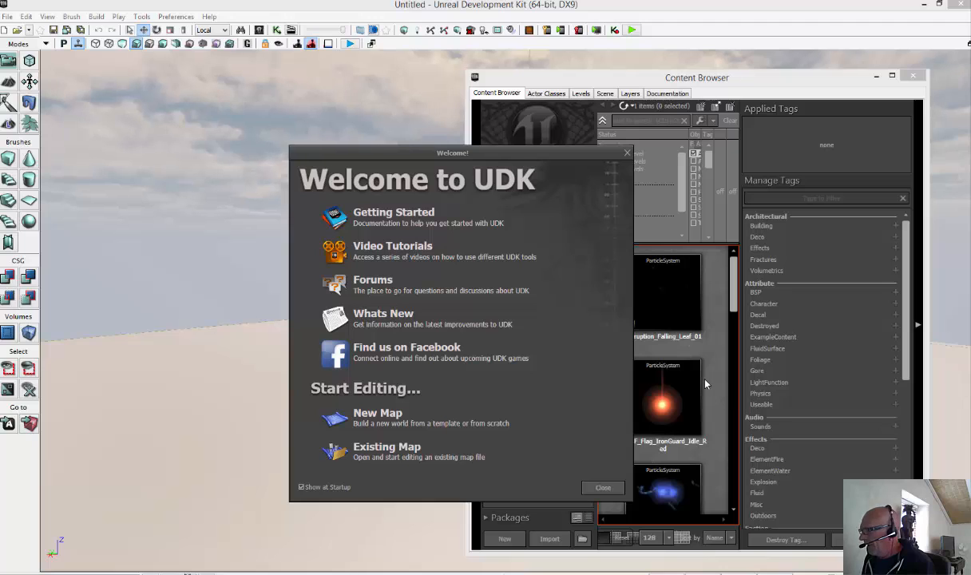
pyautogui.moveTo(695, 381)
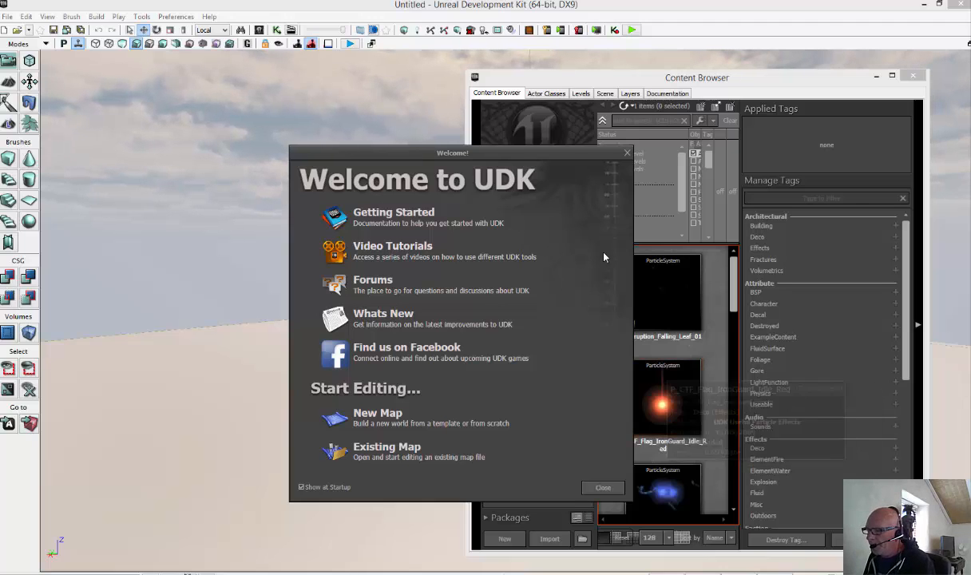
pyautogui.moveTo(507, 154); pyautogui.dragTo(300, 103)
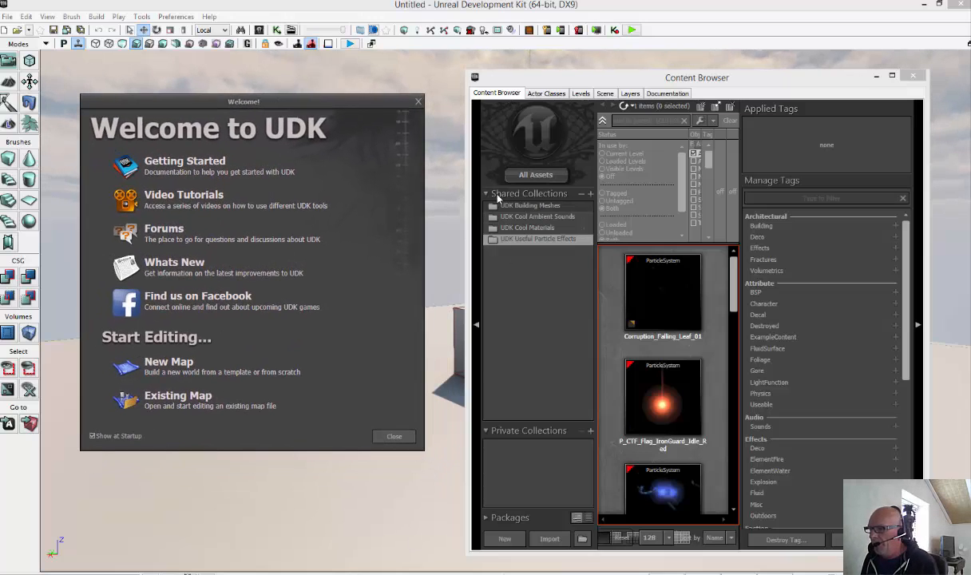
# Start importing the sign FBX file from the UDKGame\Content folder into the Content Browser
pyautogui.click(554, 542)
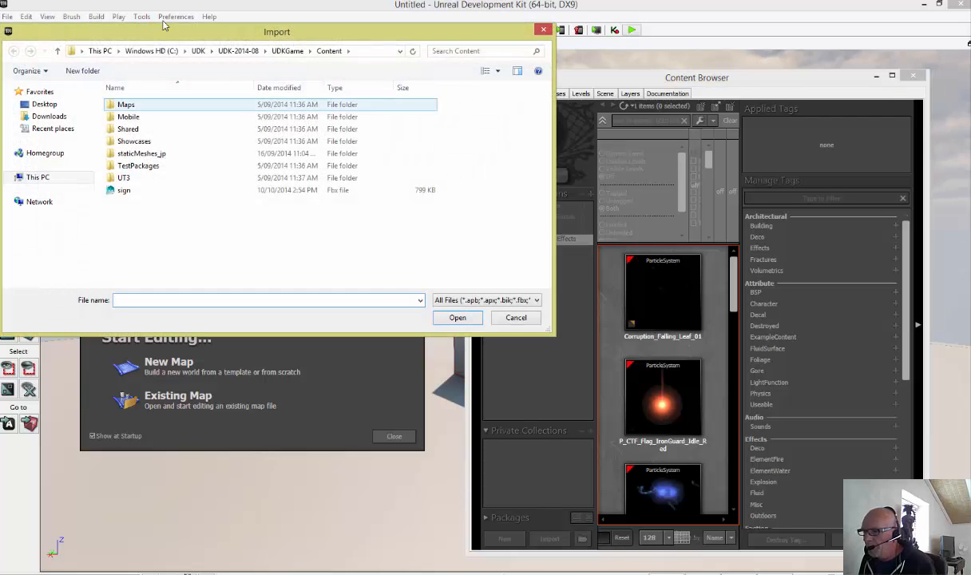
pyautogui.click(123, 190)
pyautogui.click(455, 317)
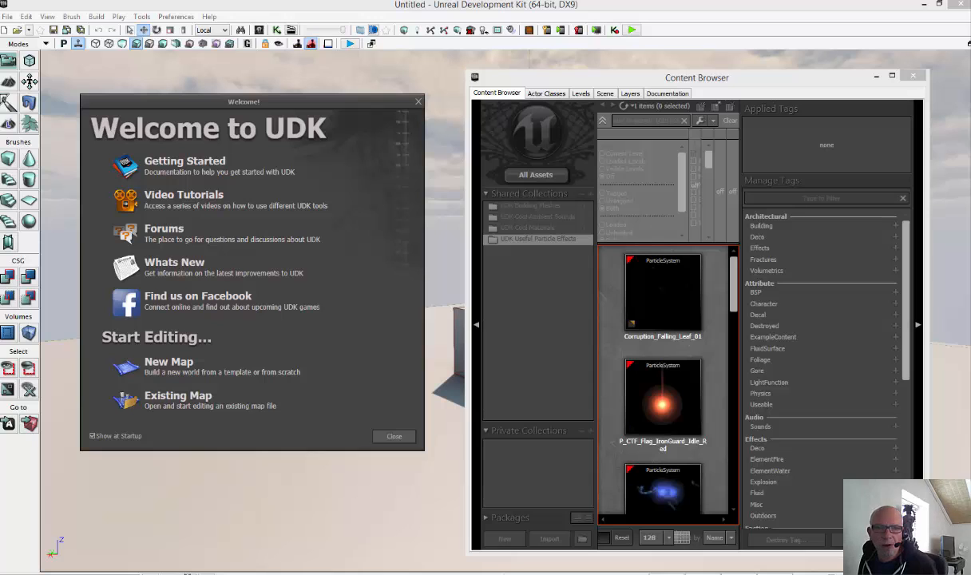
# Set the package name to jezzas_package and complete the import of sign as a static mesh
pyautogui.moveTo(385, 63); pyautogui.dragTo(378, 92)
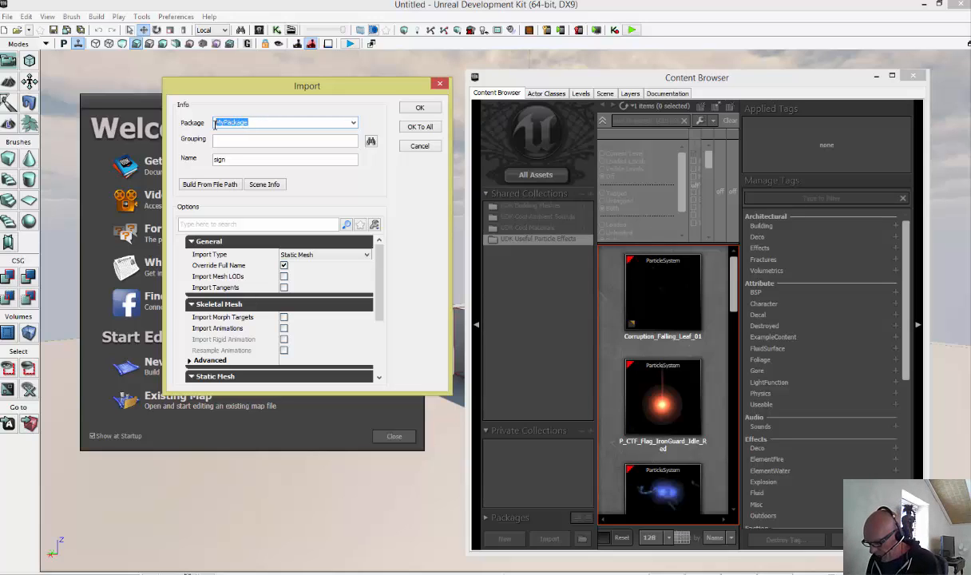
pyautogui.write('Test')
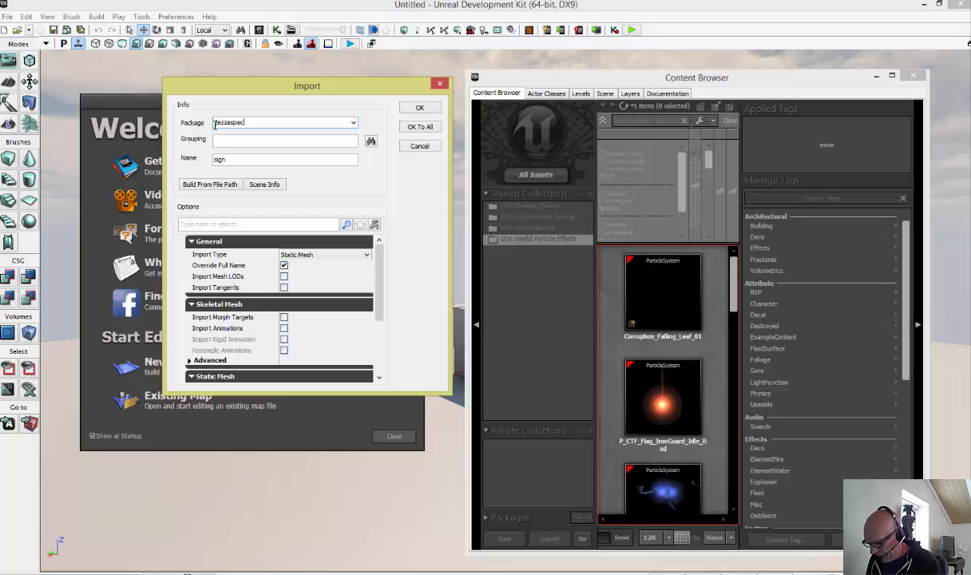
pyautogui.write('aspackage')
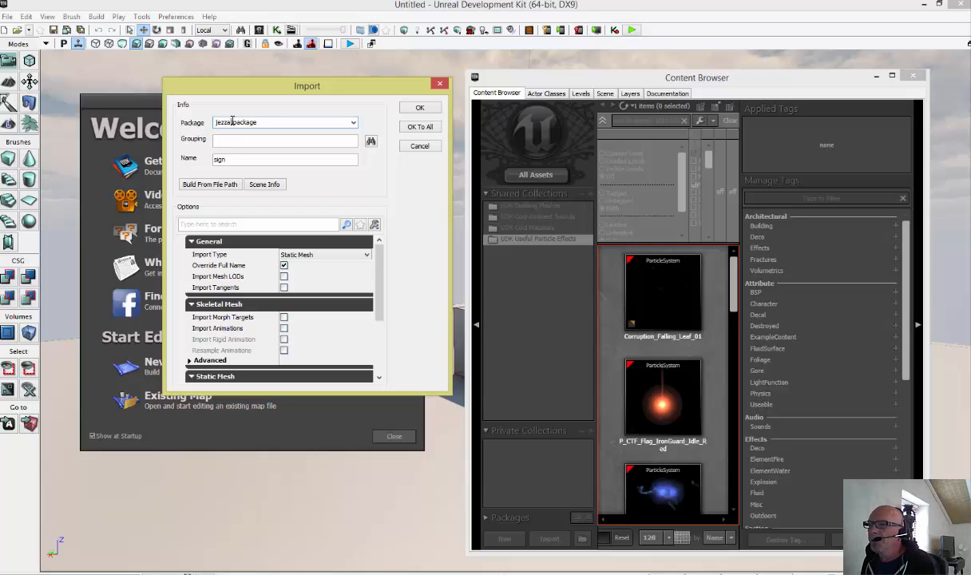
pyautogui.doubleClick(233, 122)
pyautogui.click(233, 122)
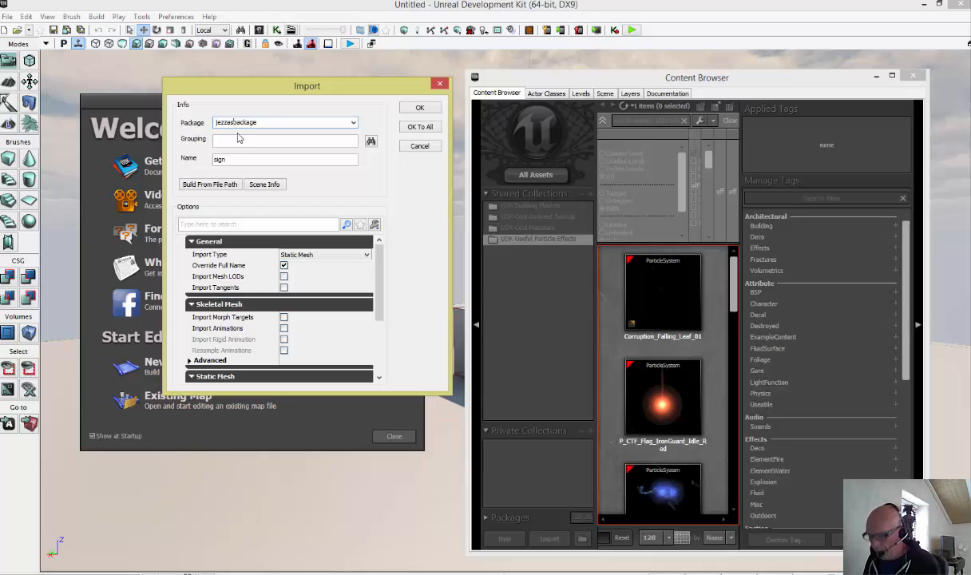
pyautogui.write('_')
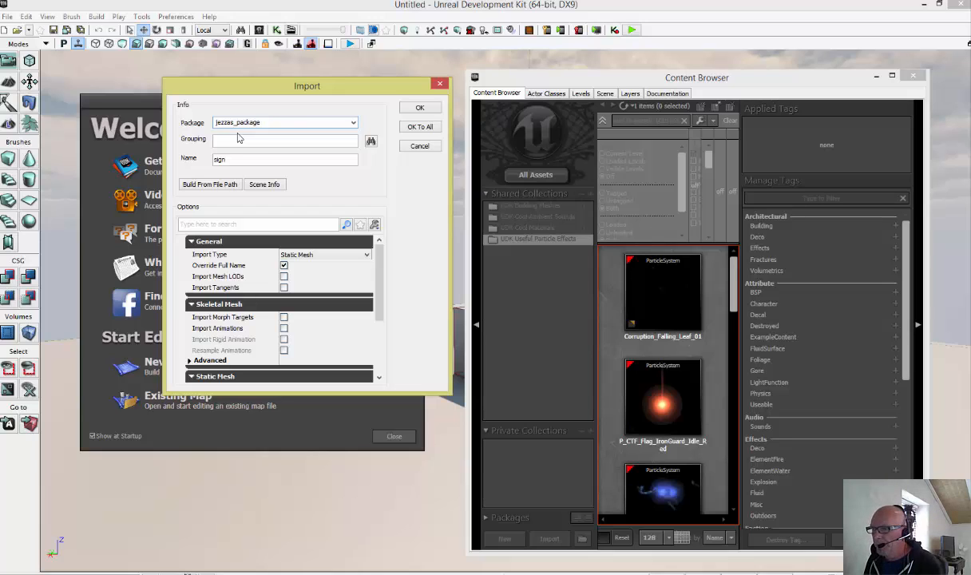
pyautogui.click(422, 108)
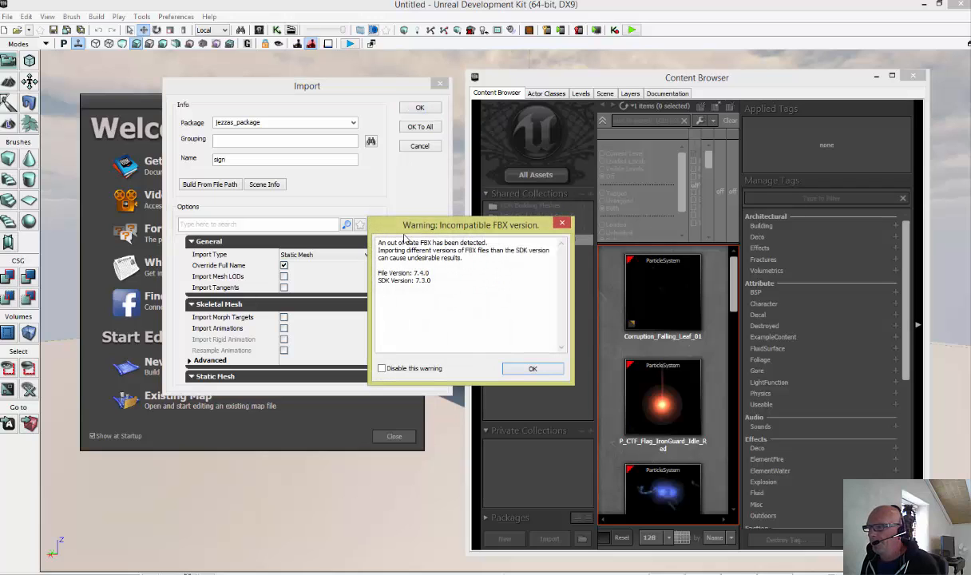
pyautogui.click(530, 370)
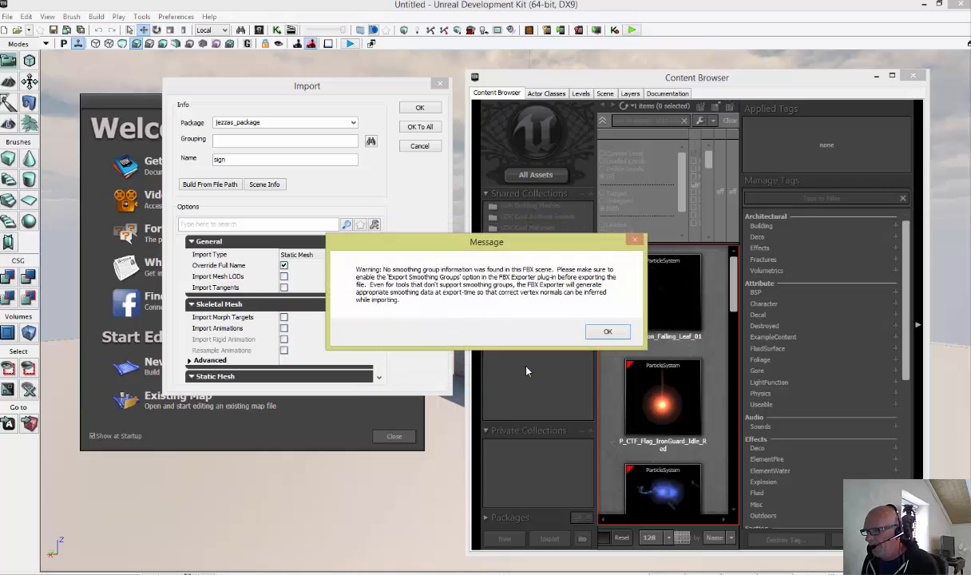
pyautogui.click(609, 331)
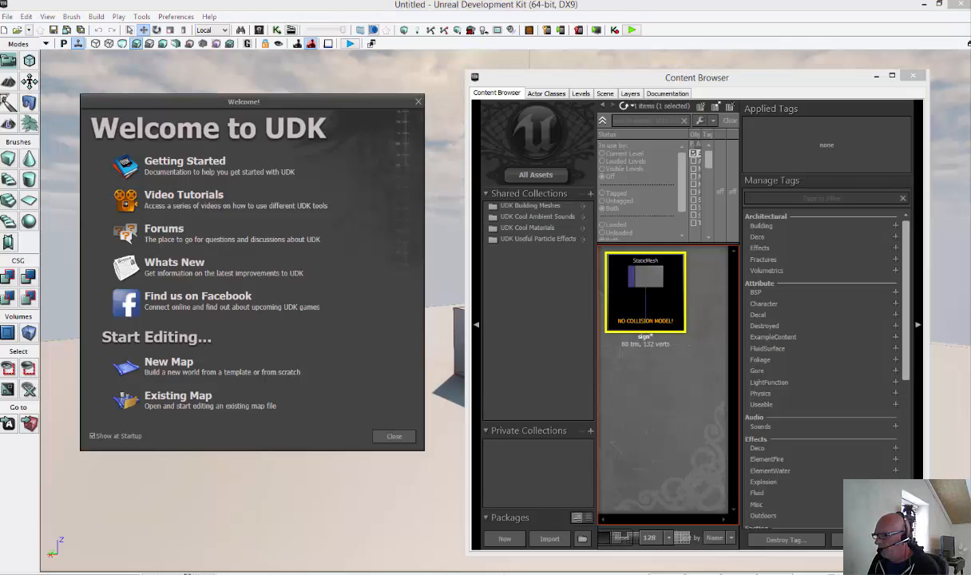
# Generate Auto Convex collision for the sign in the Static Mesh Editor with depth 4, max hull verts 12 and allow splits 16
pyautogui.rightClick(644, 291)
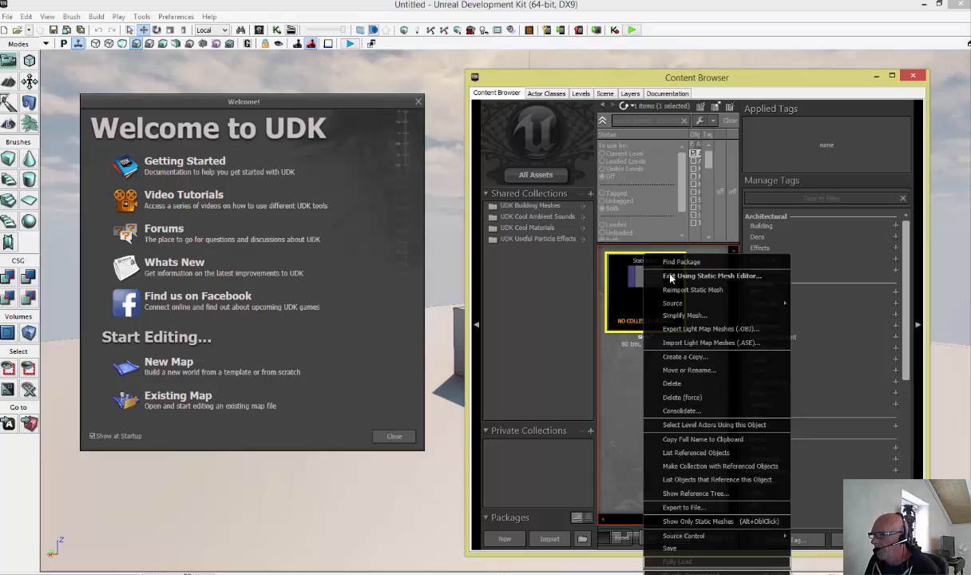
pyautogui.click(676, 277)
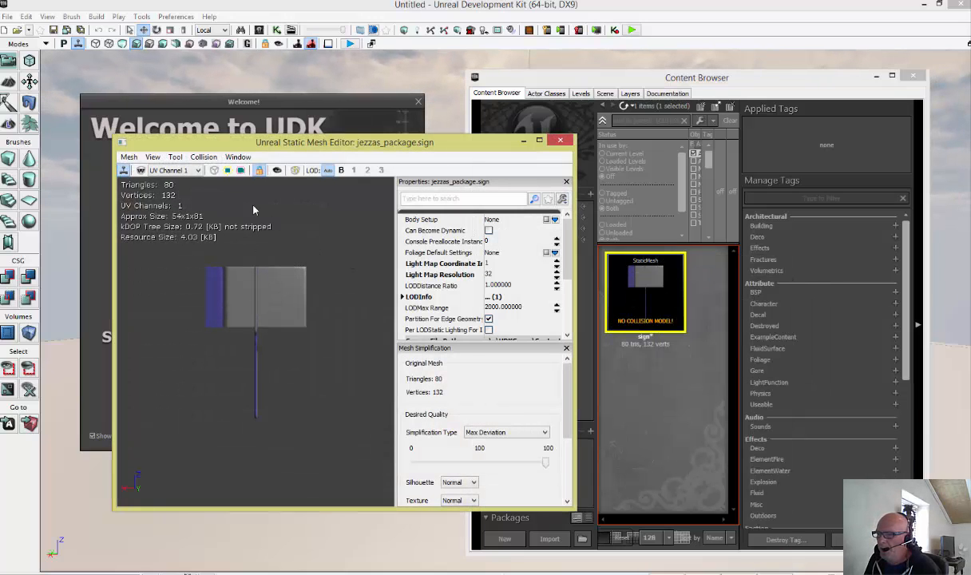
pyautogui.click(203, 157)
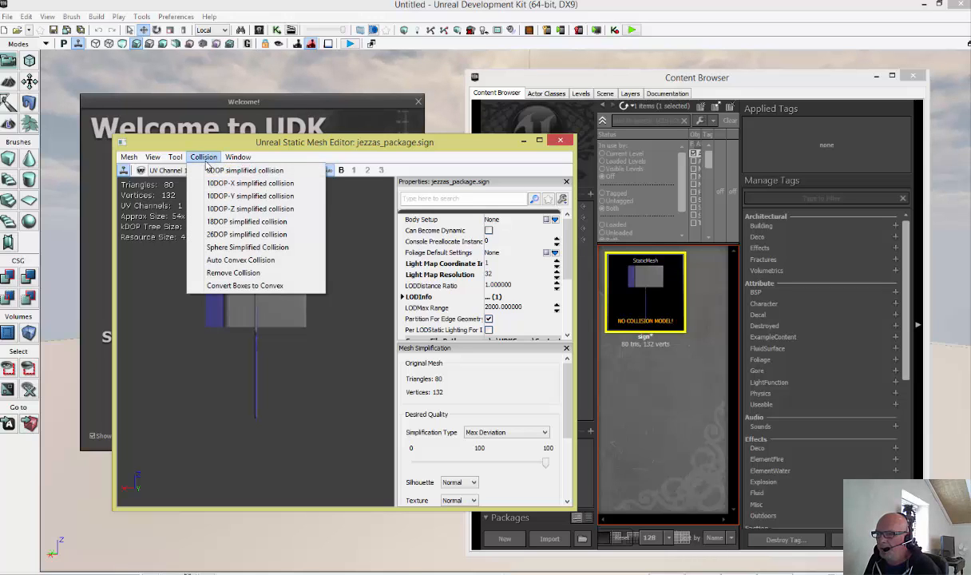
pyautogui.click(224, 262)
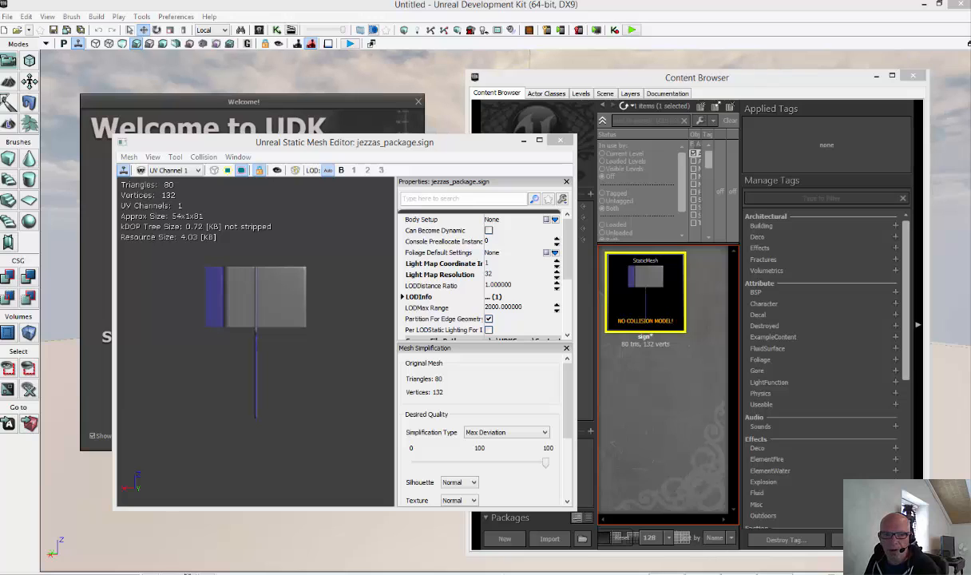
pyautogui.moveTo(200, 292); pyautogui.dragTo(351, 259)
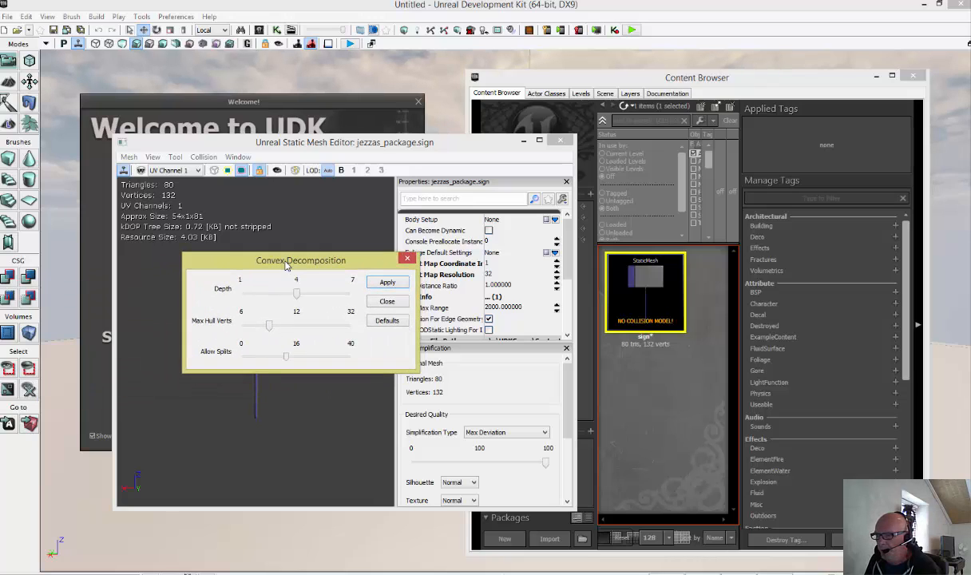
pyautogui.click(387, 284)
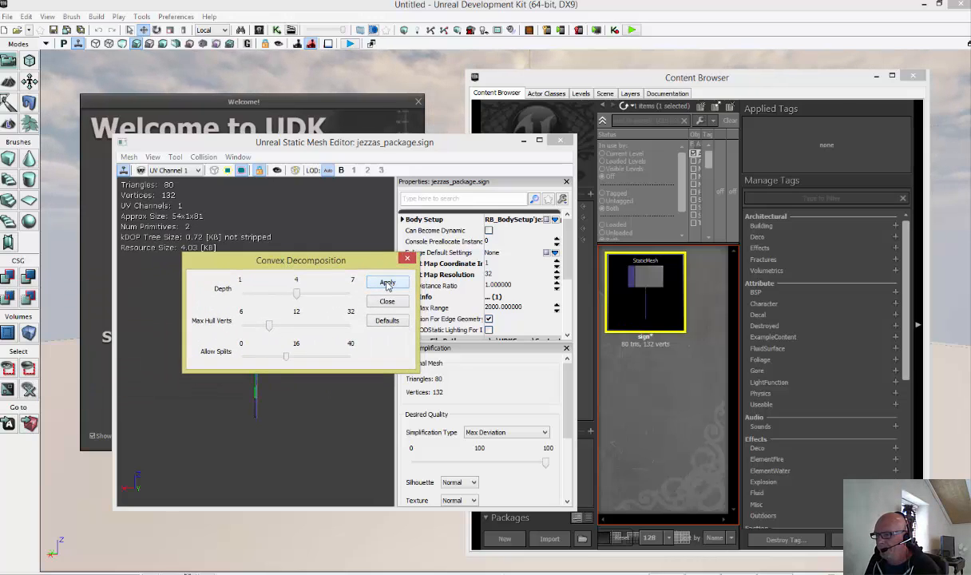
pyautogui.moveTo(345, 260); pyautogui.dragTo(422, 103)
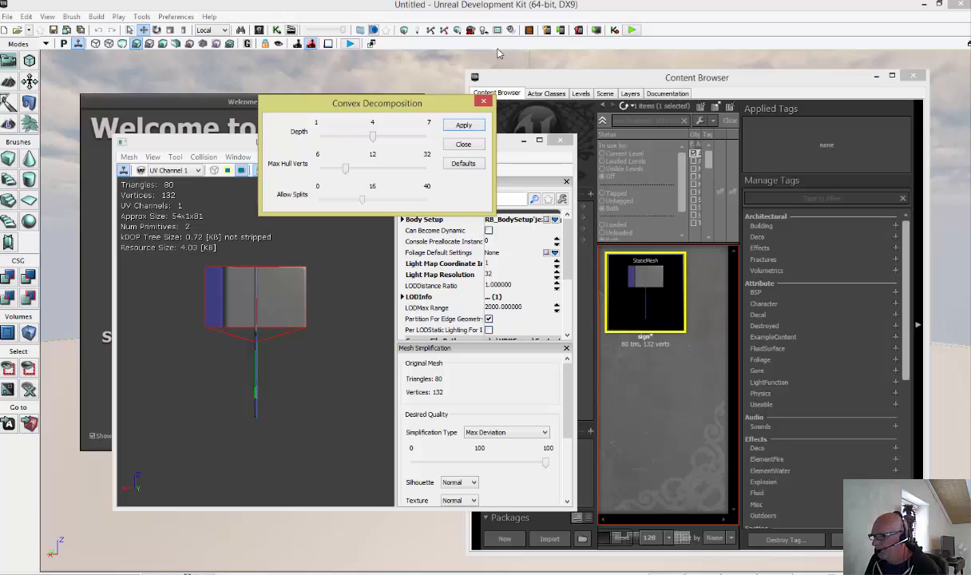
pyautogui.click(462, 145)
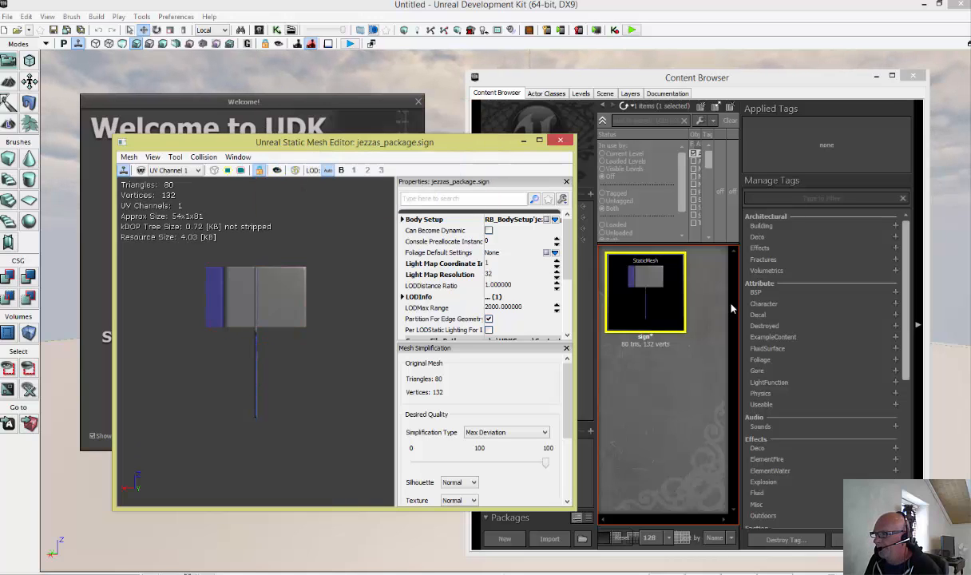
pyautogui.click(562, 142)
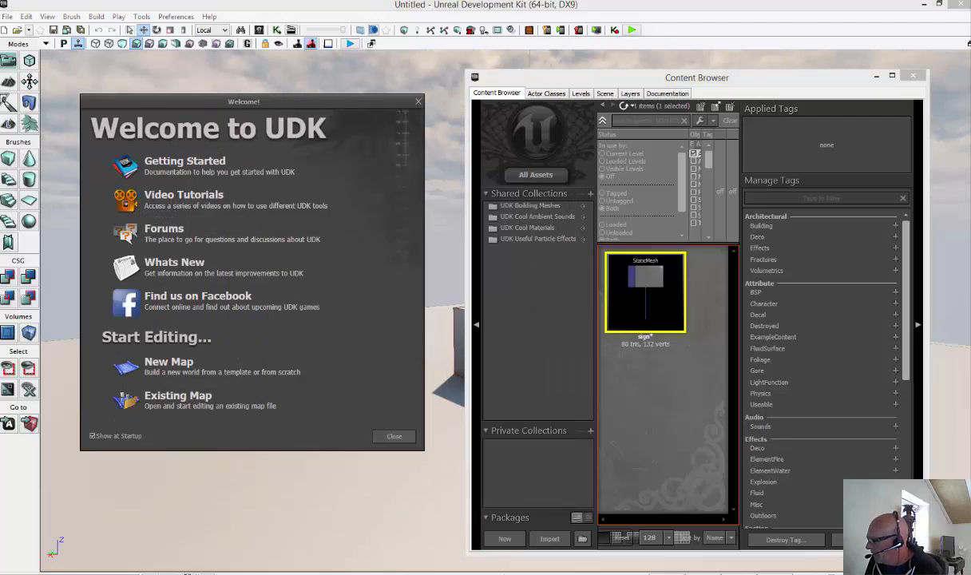
# Close the Welcome window, move the Content Browser aside, and place the sign mesh on the floor beside the cube
pyautogui.click(417, 104)
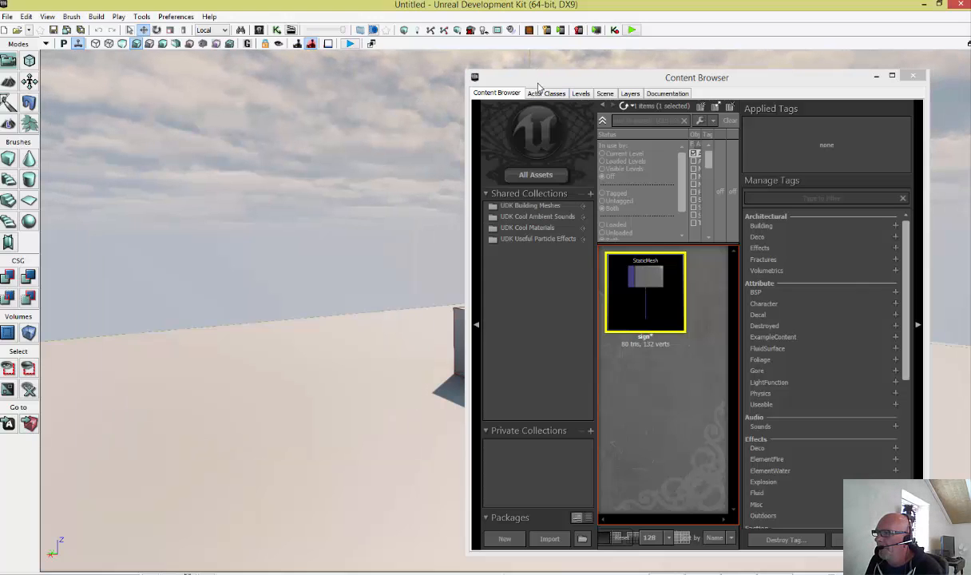
pyautogui.moveTo(544, 80); pyautogui.dragTo(741, 24)
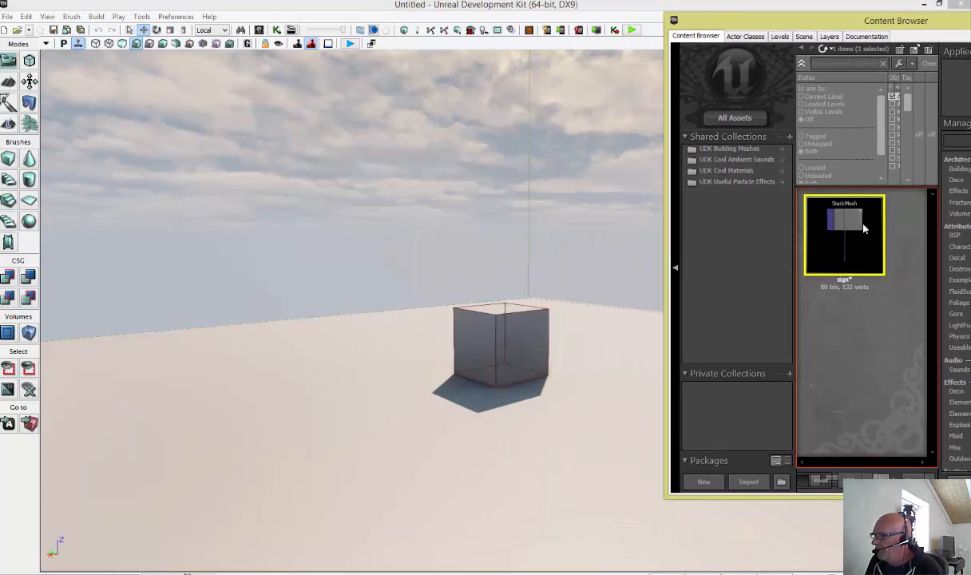
pyautogui.moveTo(809, 213); pyautogui.dragTo(415, 388)
# Raise the placed sign along the vertical axis so that its post stands above the floor
pyautogui.scroll(5, 417, 391)
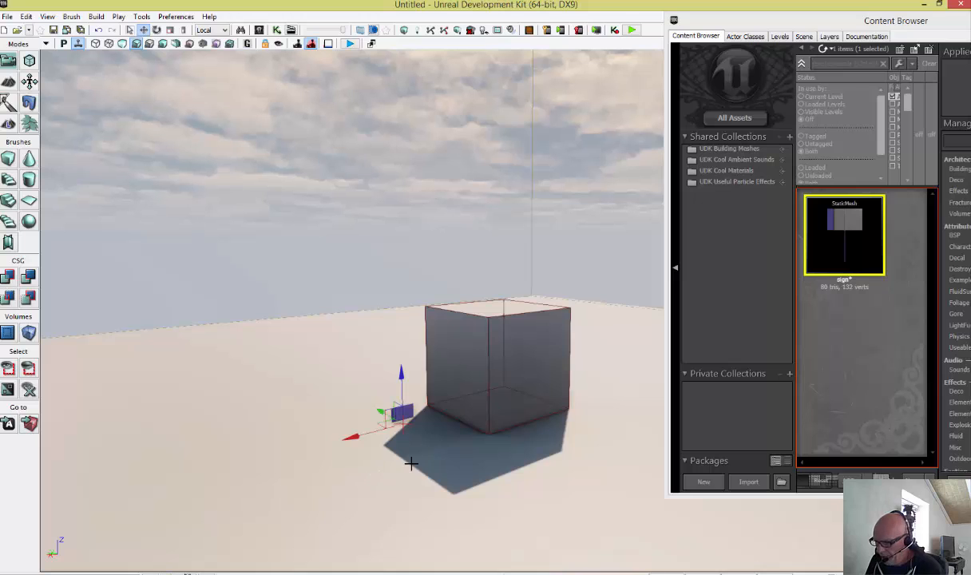
pyautogui.scroll(4, 364, 456)
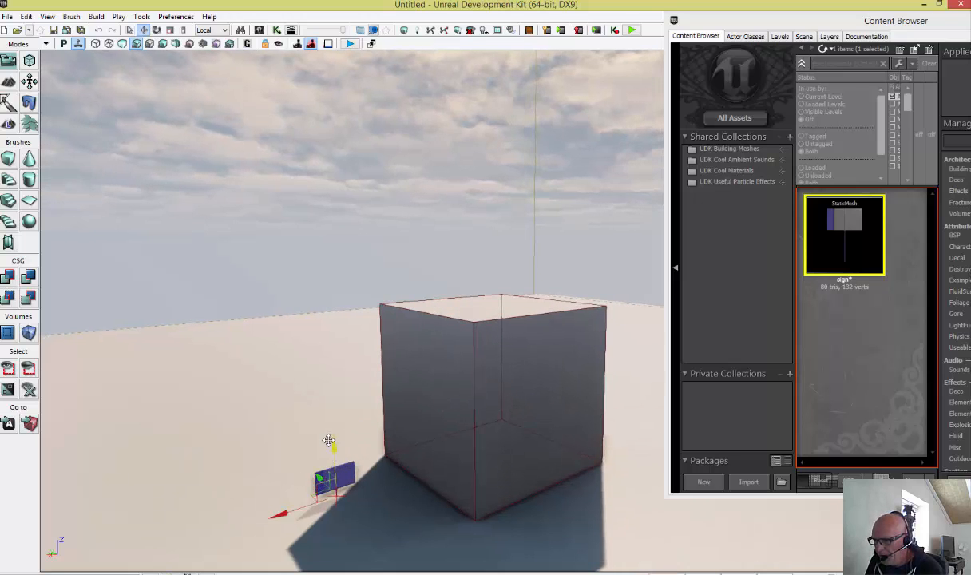
pyautogui.moveTo(328, 441); pyautogui.dragTo(336, 405)
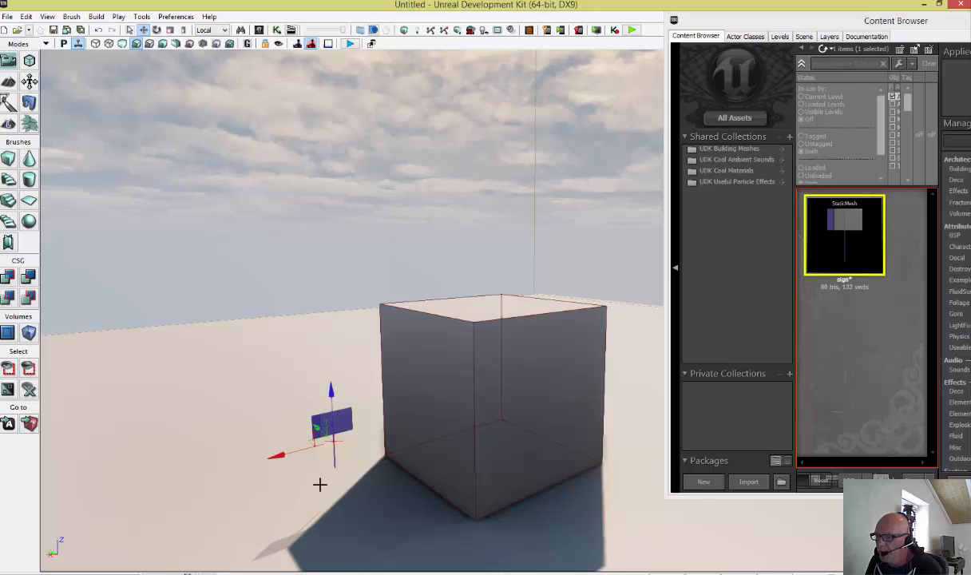
pyautogui.scroll(4, 319, 484)
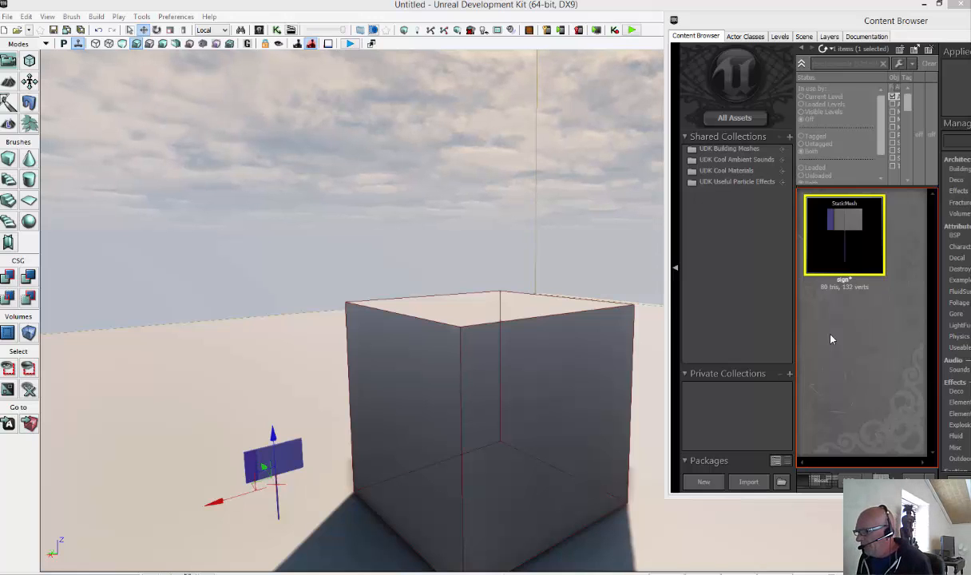
# Import the TGA texture Jezzas_udk_sign from the Jezzas_UDK folder in Documents into jezzas_package
pyautogui.click(748, 481)
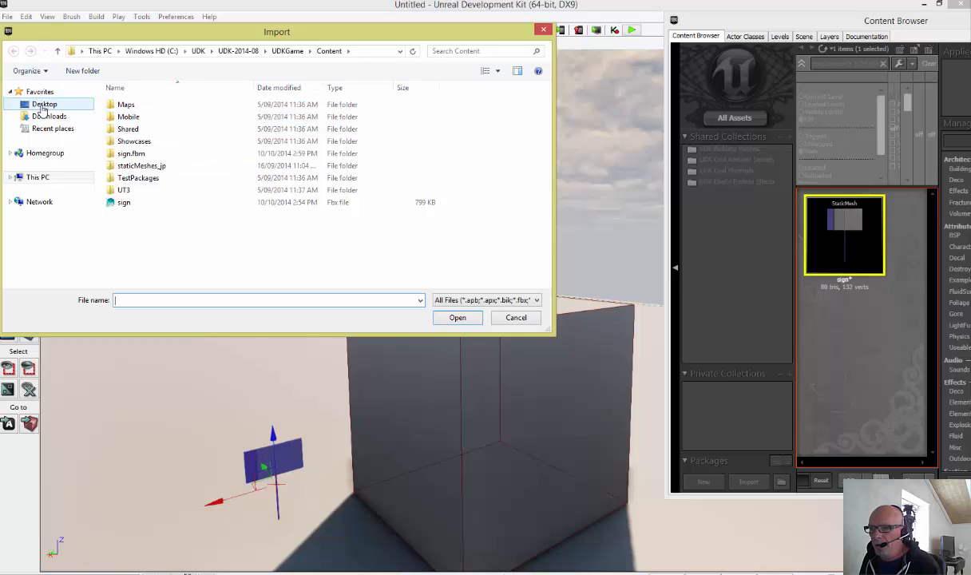
pyautogui.click(37, 177)
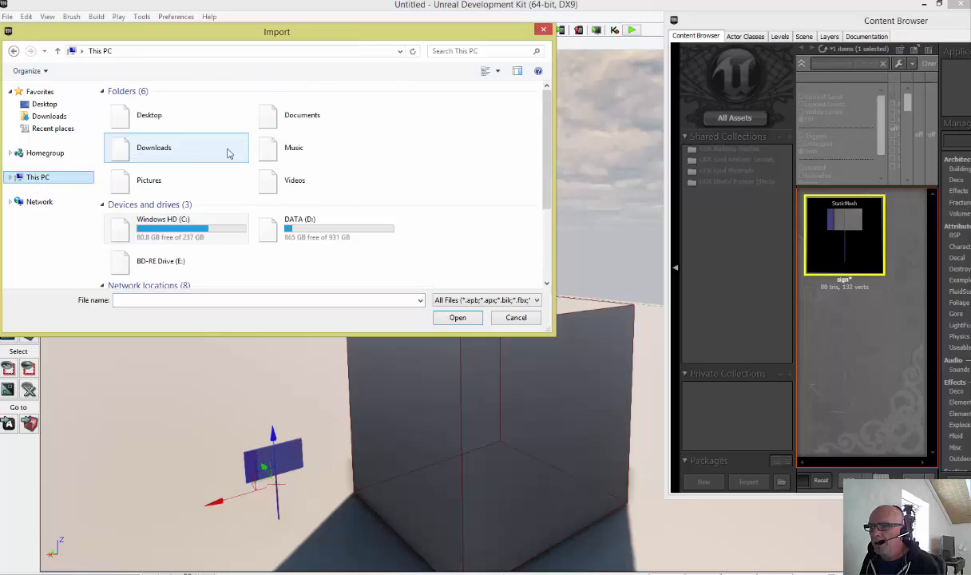
pyautogui.doubleClick(284, 119)
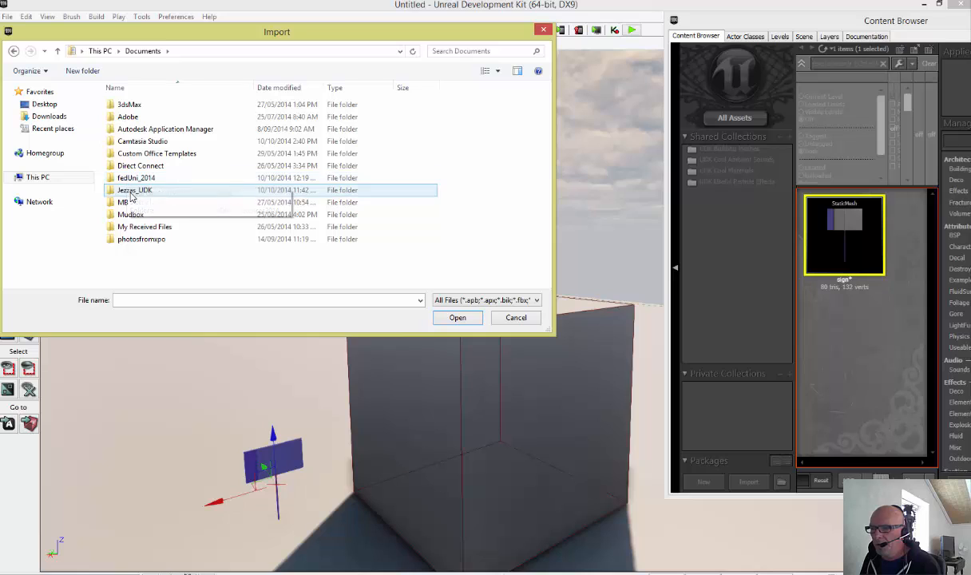
pyautogui.doubleClick(132, 190)
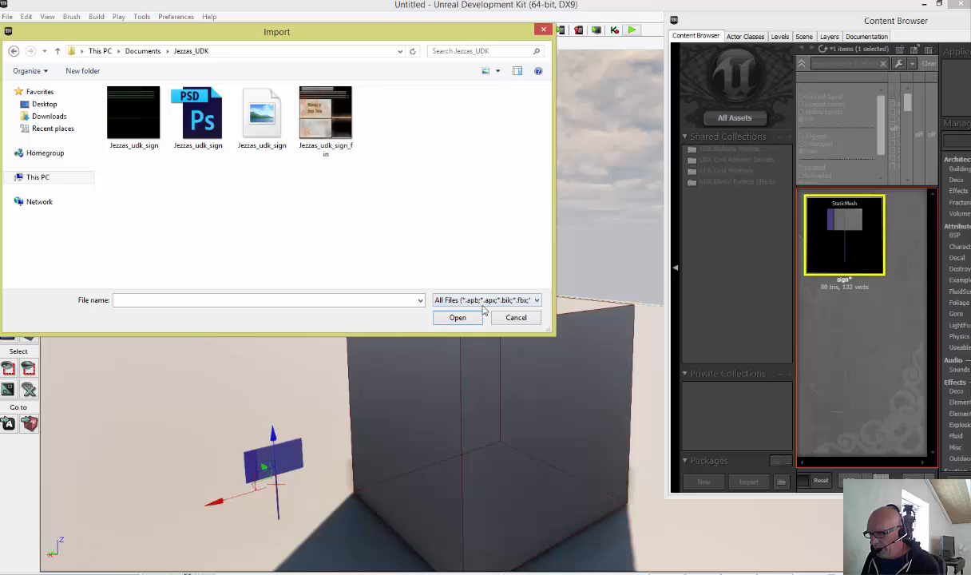
pyautogui.click(325, 134)
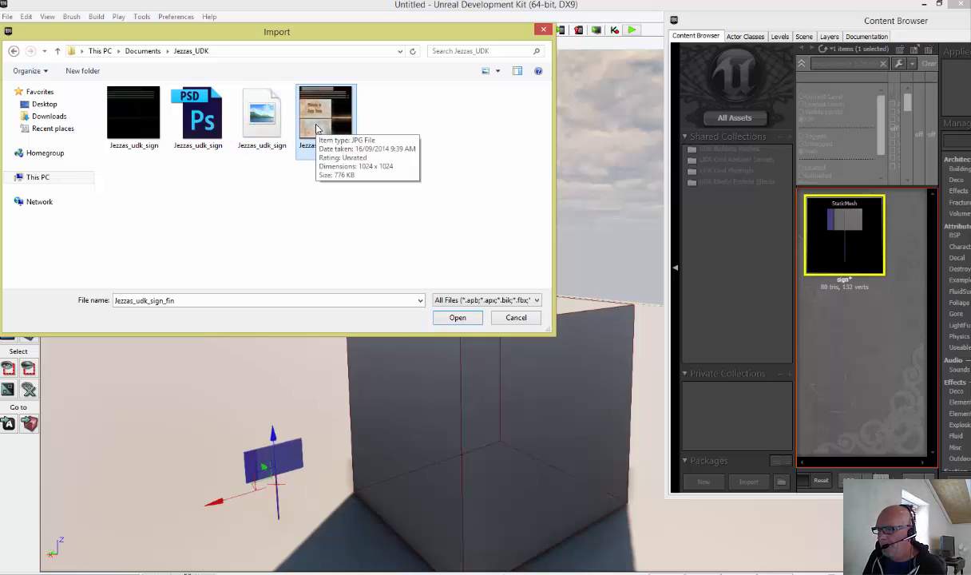
pyautogui.click(269, 132)
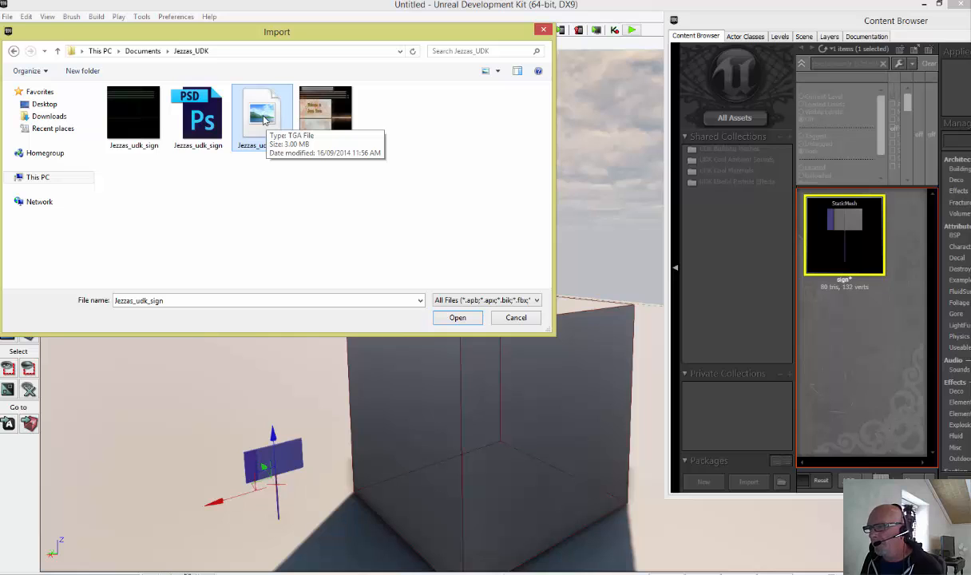
pyautogui.click(444, 318)
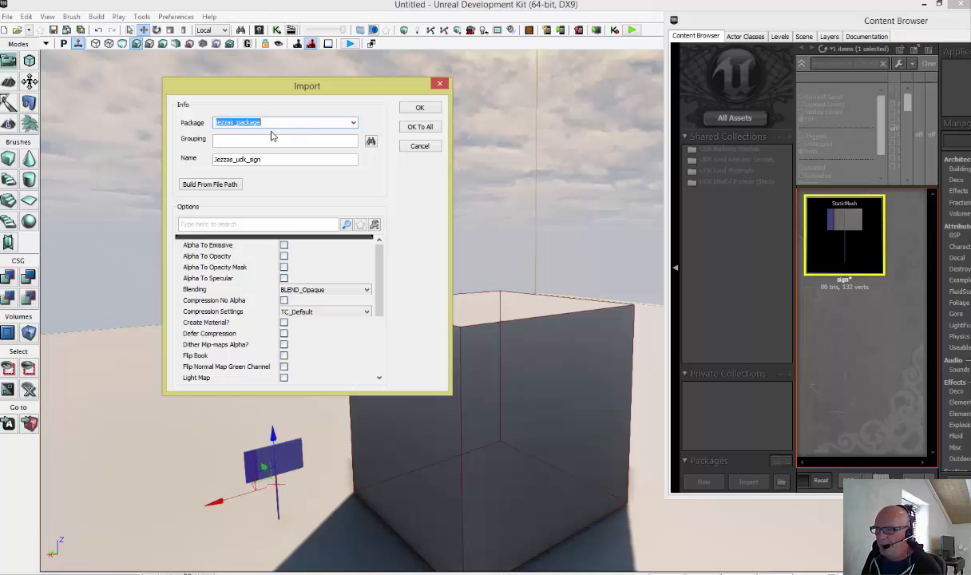
pyautogui.click(412, 112)
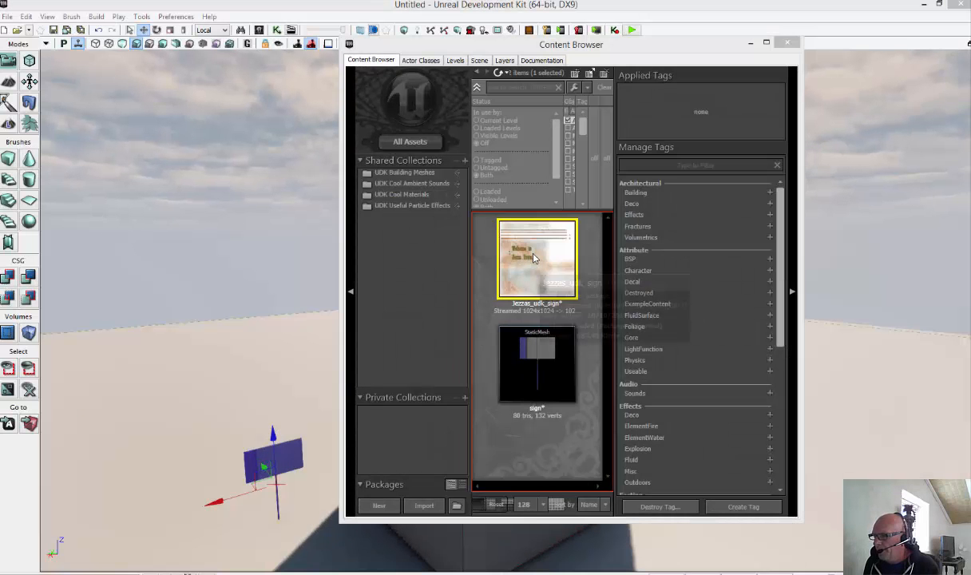
# Create a new material from the imported sign texture in a package called sign_mat, keeping the name Jezzas_udk_sign_Mat
pyautogui.moveTo(539, 263)
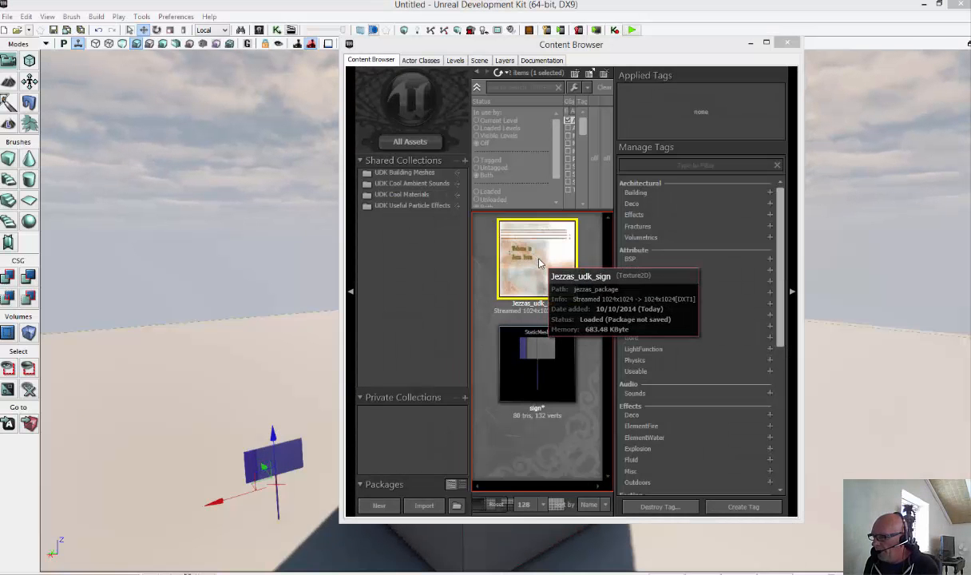
pyautogui.rightClick(539, 263)
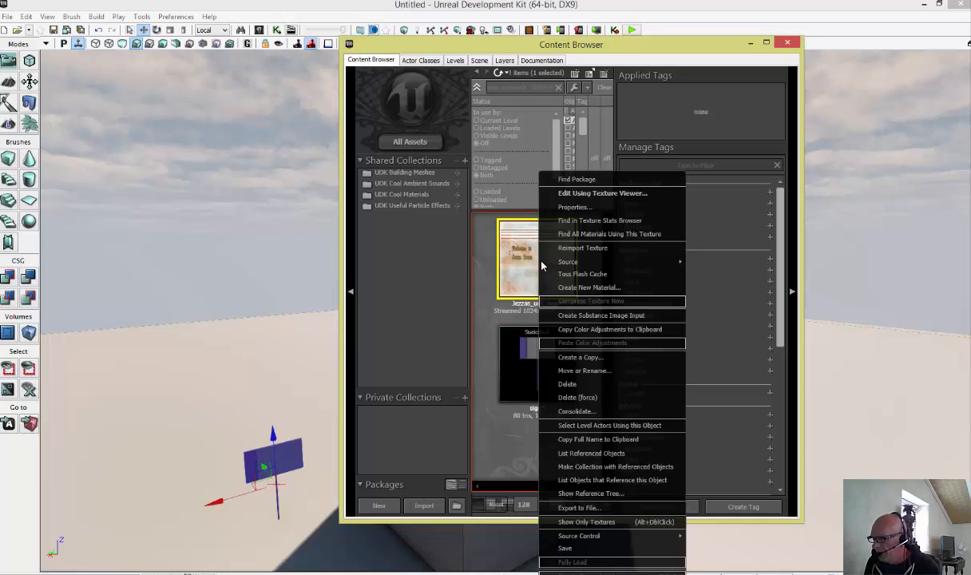
pyautogui.moveTo(545, 266)
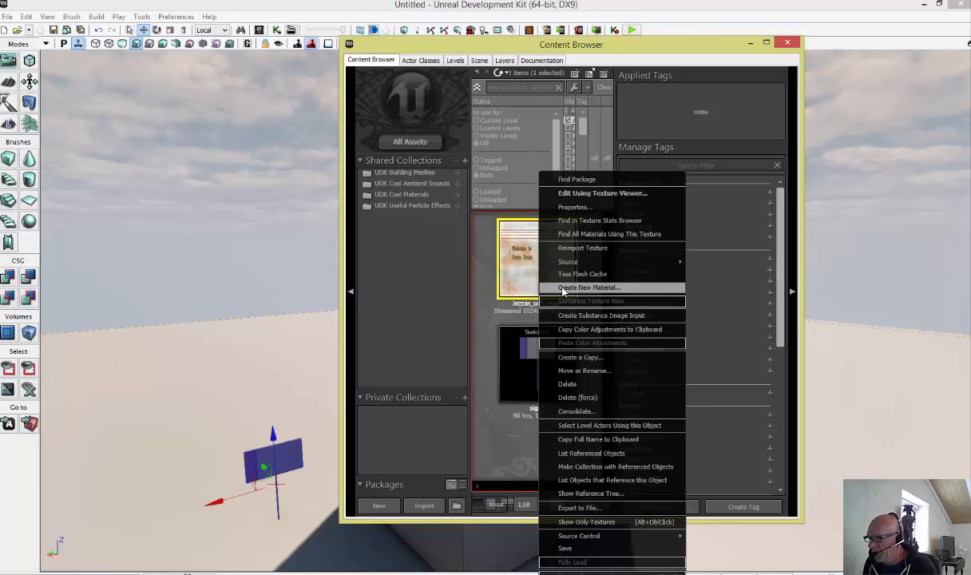
pyautogui.click(562, 290)
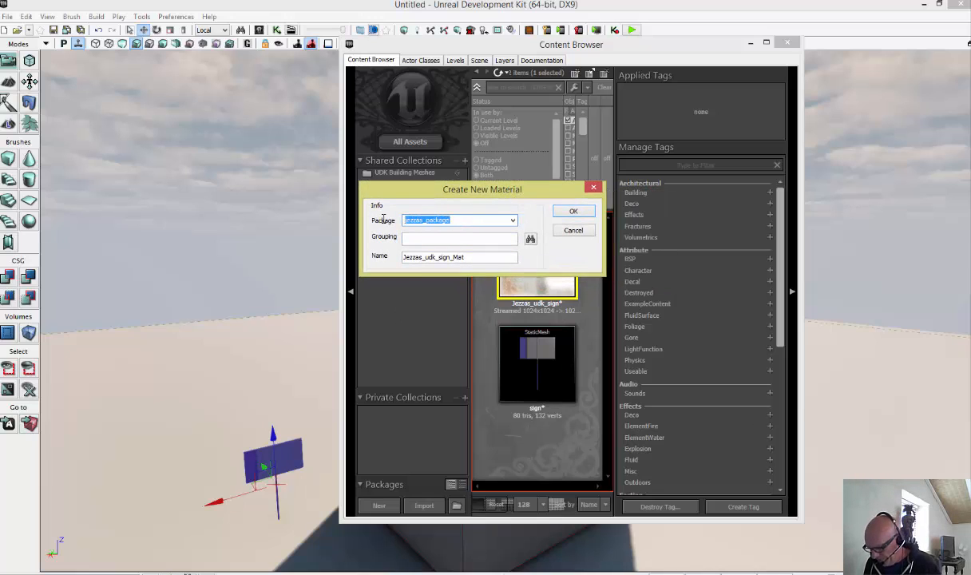
pyautogui.write('sign_')
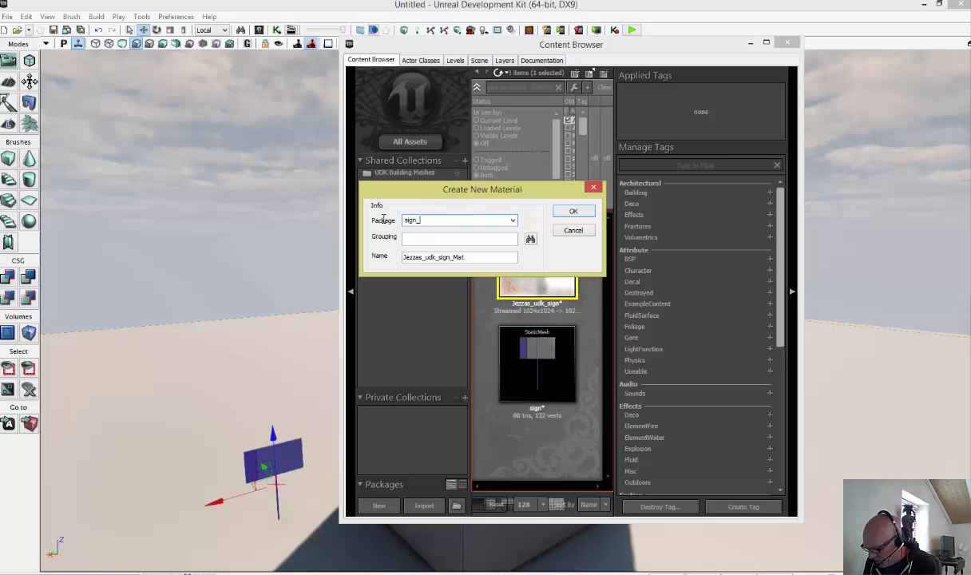
pyautogui.write('mat')
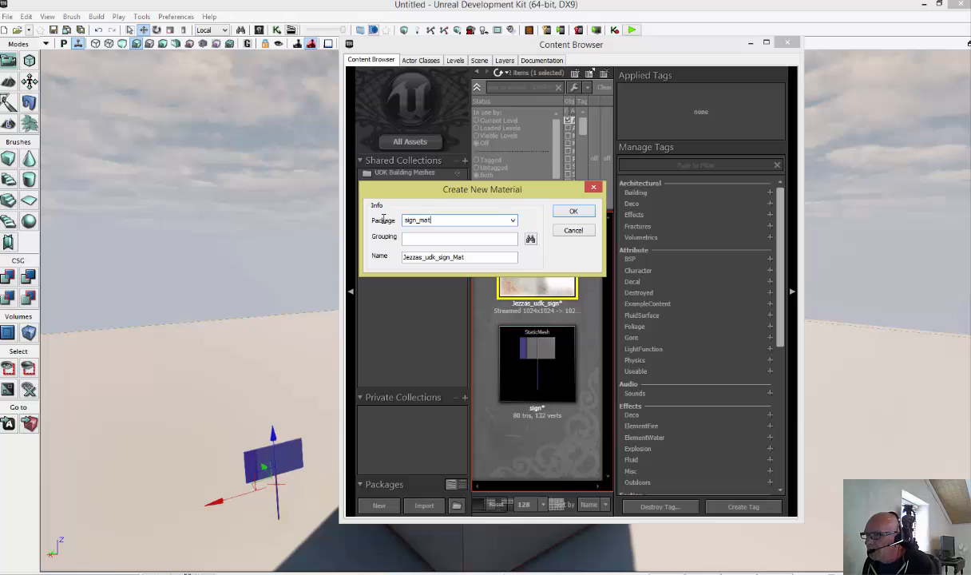
pyautogui.click(575, 213)
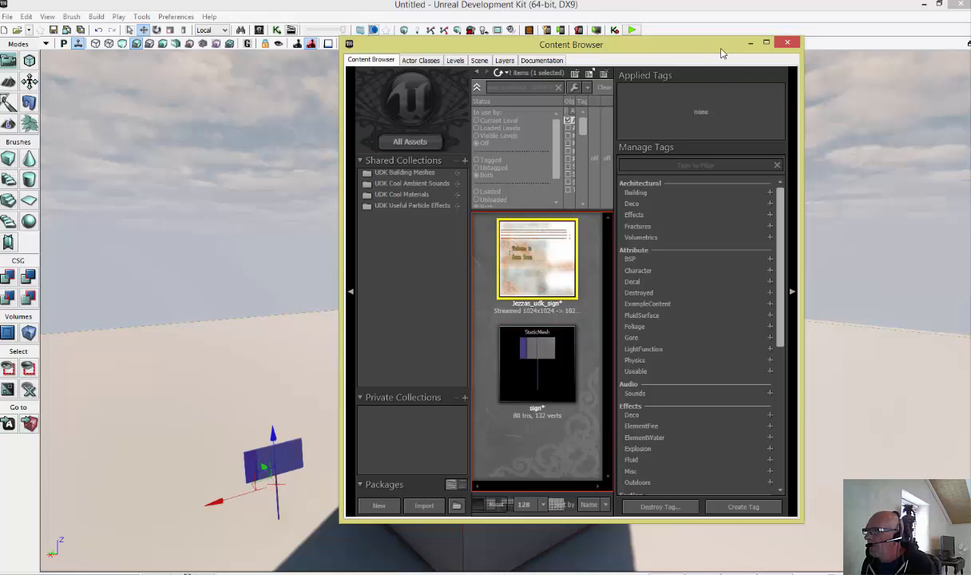
# Open the Jezzas_udk_sign_Mat material in the Material Editor and move the editor window so it is fully accessible
pyautogui.moveTo(722, 45); pyautogui.dragTo(588, 42)
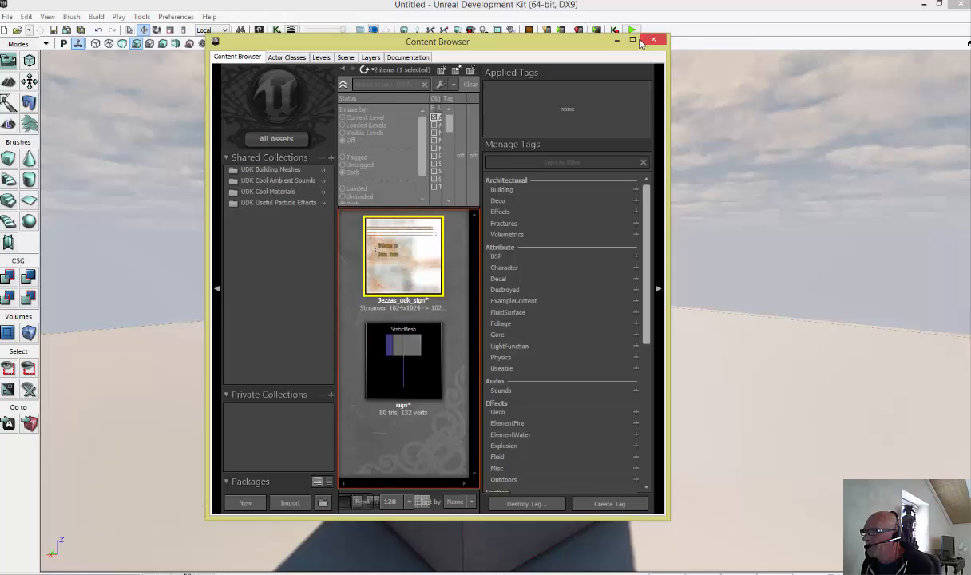
pyautogui.doubleClick(599, 40)
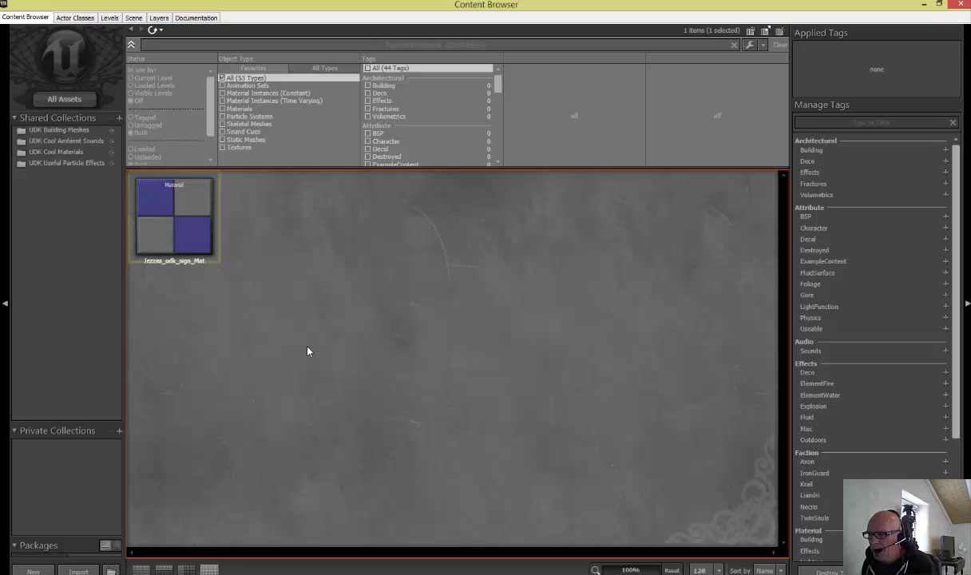
pyautogui.click(200, 248)
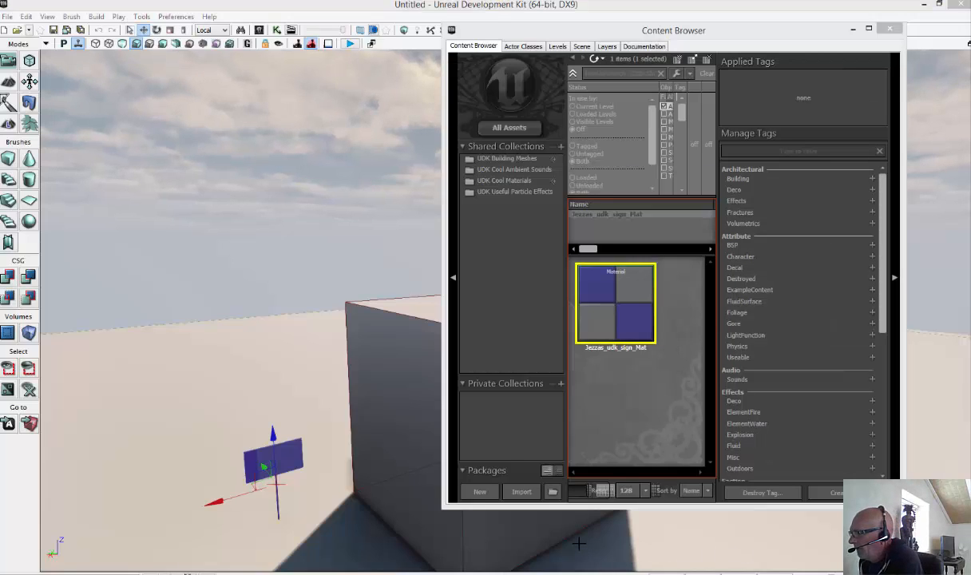
pyautogui.click(611, 301)
pyautogui.doubleClick(611, 301)
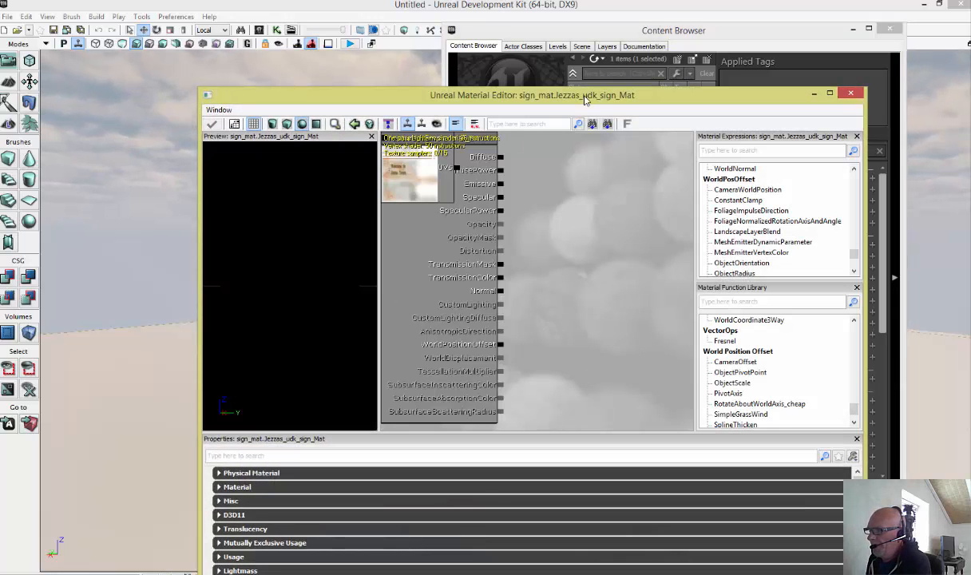
pyautogui.moveTo(579, 99); pyautogui.dragTo(525, 33)
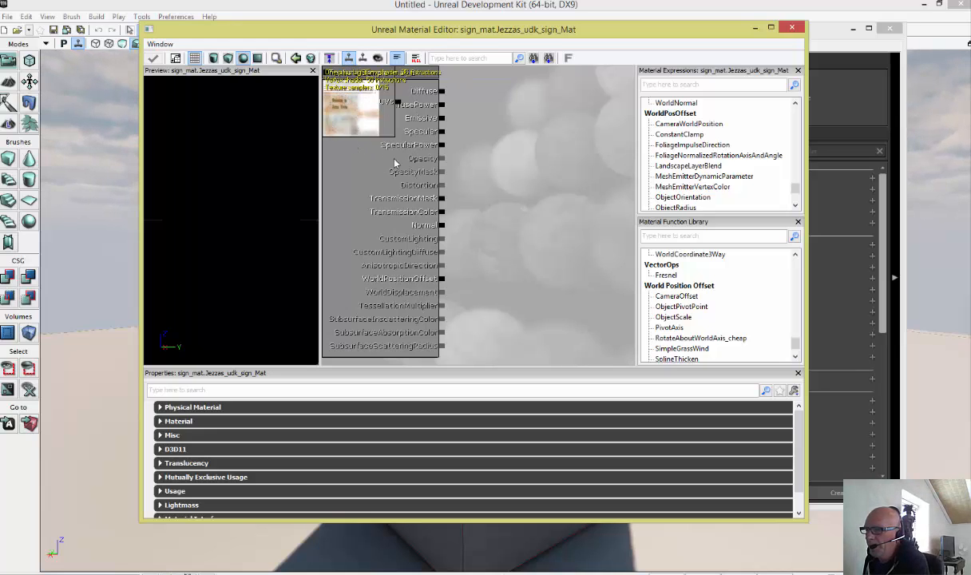
# Connect the texture sample's color output to the material's Diffuse input, then close the editor and apply the changes to the original material
pyautogui.scroll(-2, 375, 128)
pyautogui.scroll(-2, 349, 119)
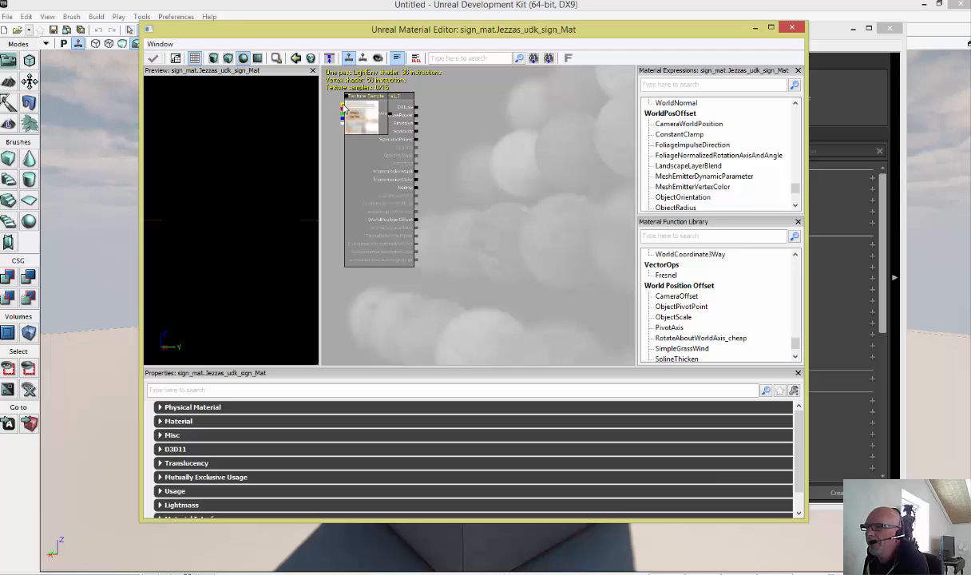
pyautogui.moveTo(315, 93); pyautogui.dragTo(409, 96)
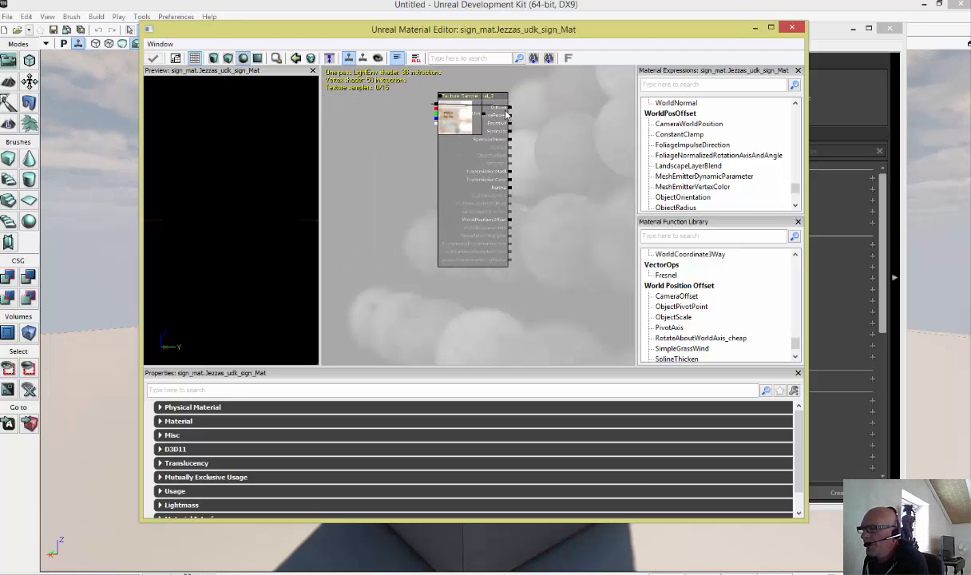
pyautogui.moveTo(506, 111); pyautogui.dragTo(507, 112)
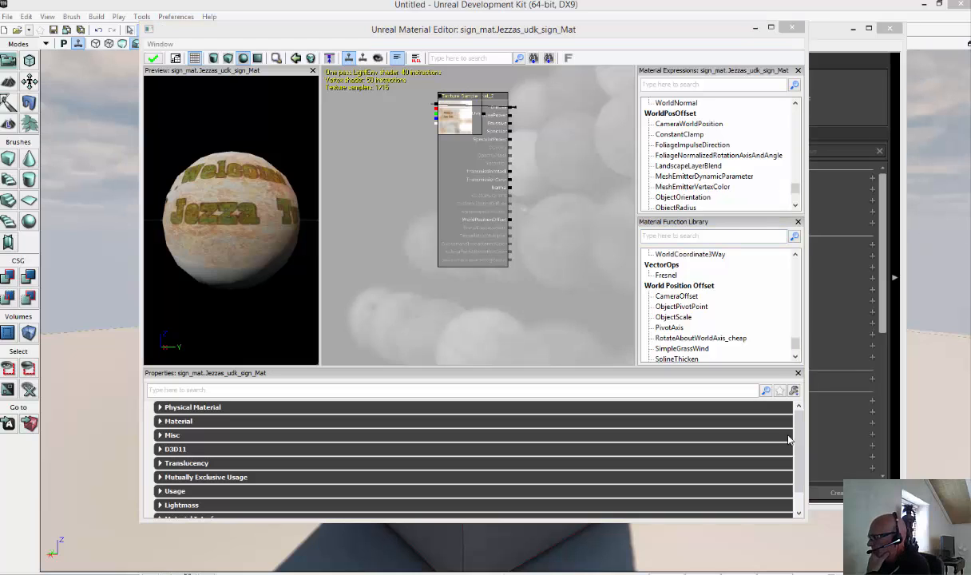
pyautogui.click(791, 31)
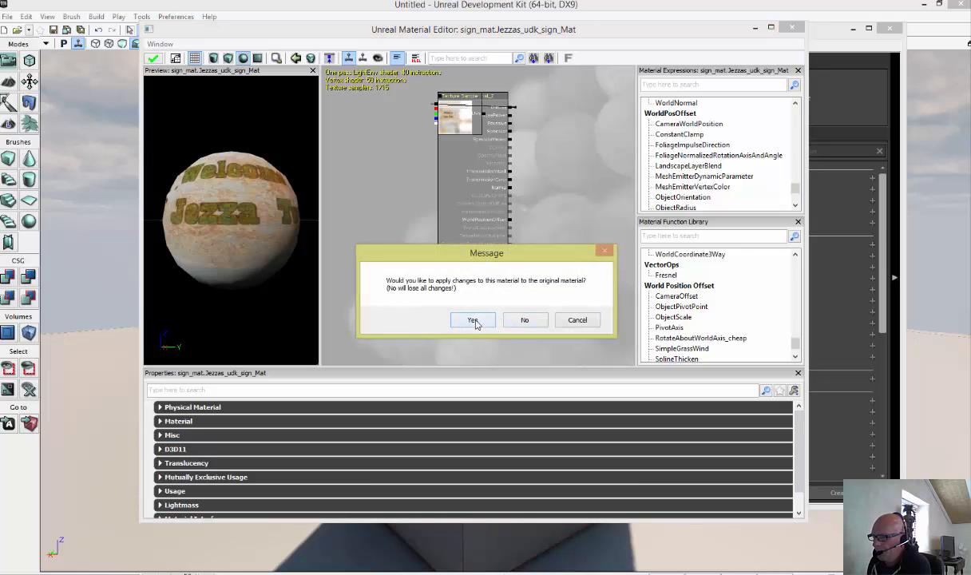
pyautogui.click(473, 321)
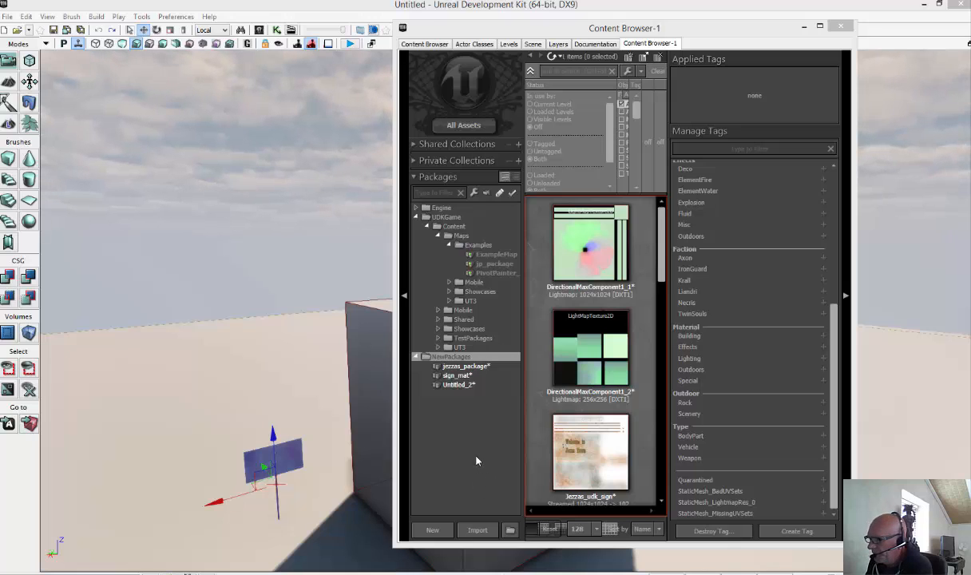
# Open the sign mesh from jezzas_package in the Static Mesh Editor and place its window beside the Content Browser
pyautogui.click(456, 368)
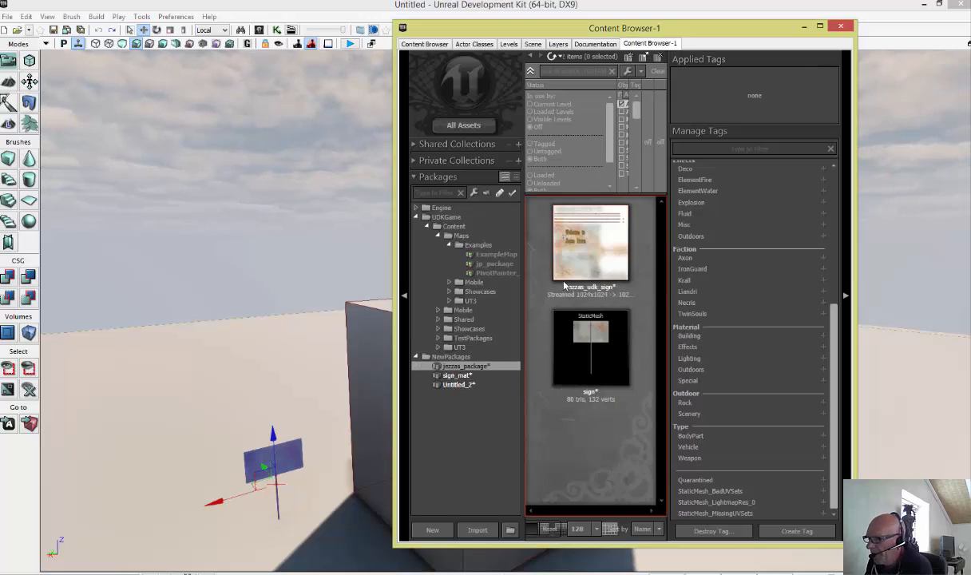
pyautogui.doubleClick(587, 357)
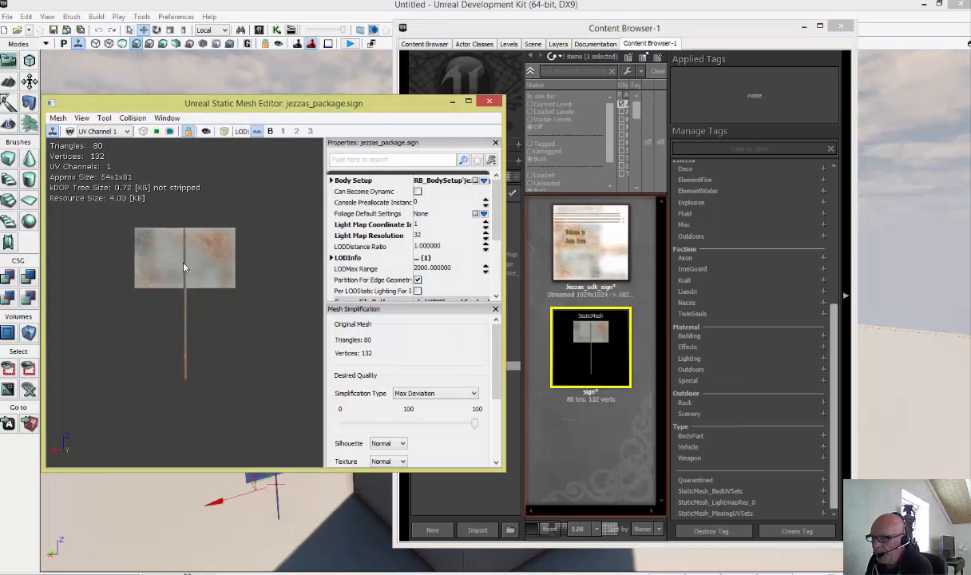
pyautogui.moveTo(313, 109); pyautogui.dragTo(290, 42)
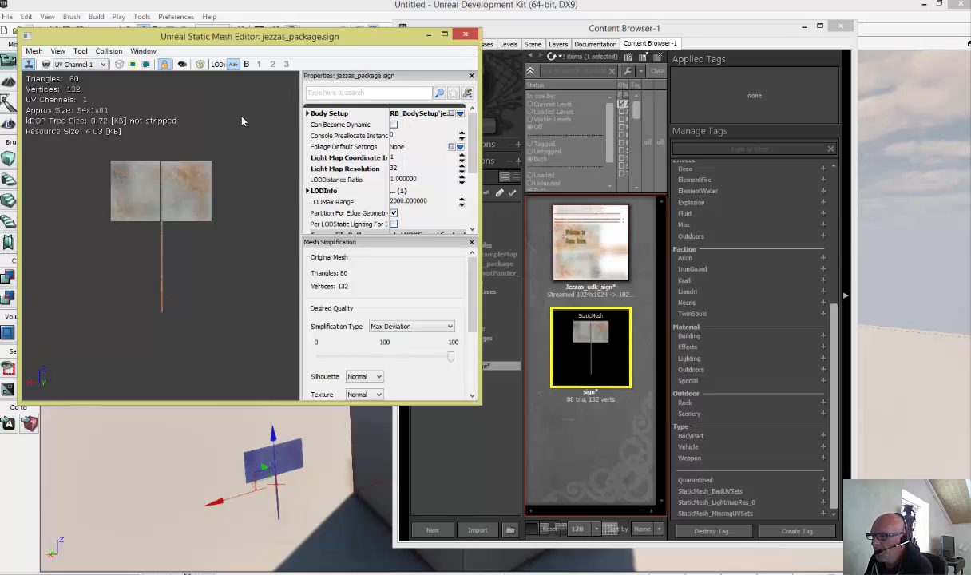
pyautogui.moveTo(325, 38); pyautogui.dragTo(297, 37)
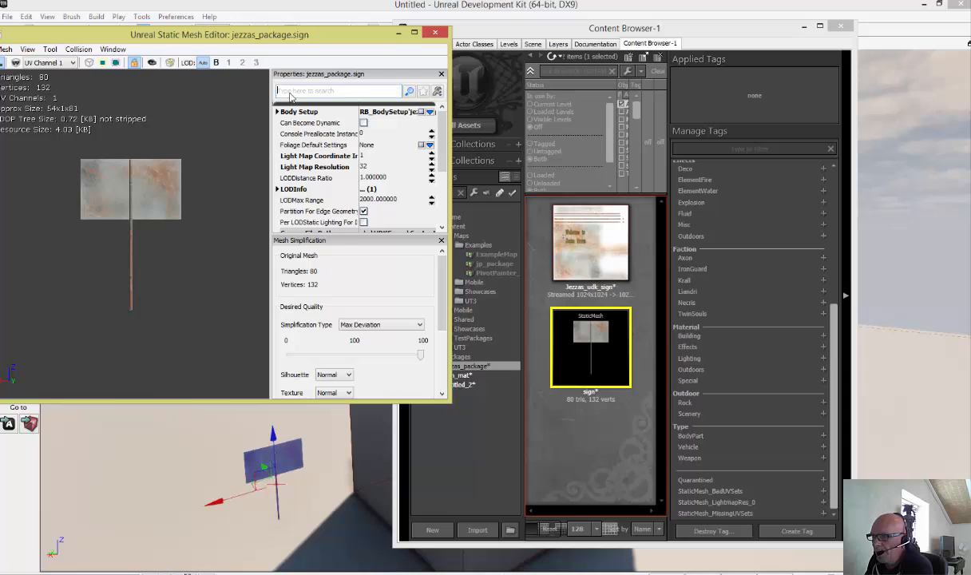
# Filter the sign mesh's properties by "mater" and assign Jezzas_udk_sign_Mat from the sign_mat package to its LODInfo element's Material
pyautogui.write('mater')
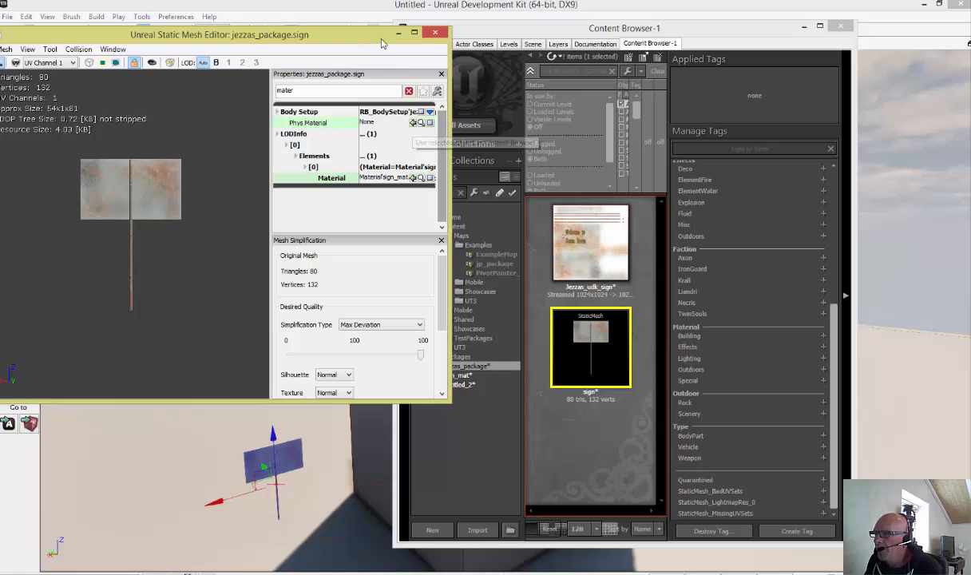
pyautogui.moveTo(380, 38); pyautogui.dragTo(335, 39)
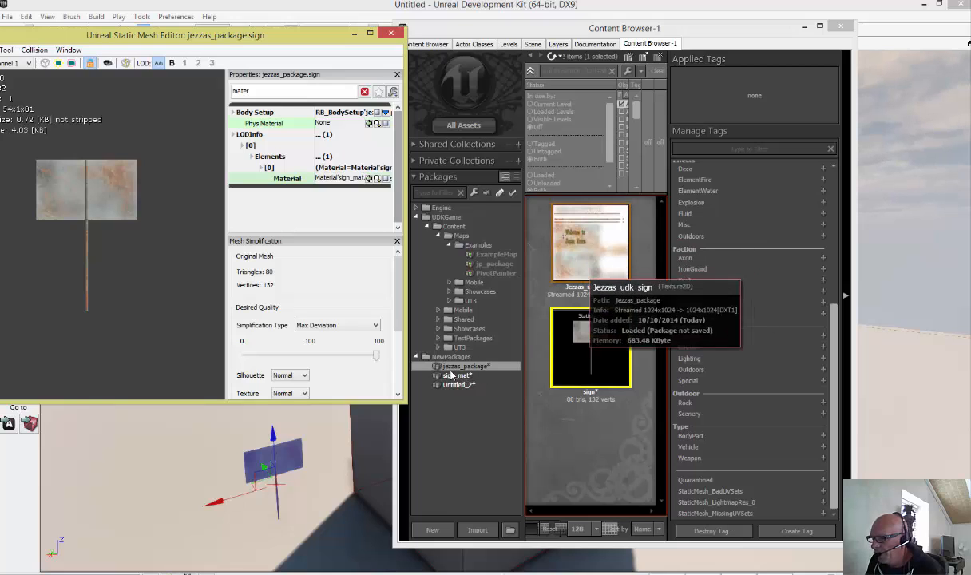
pyautogui.click(439, 377)
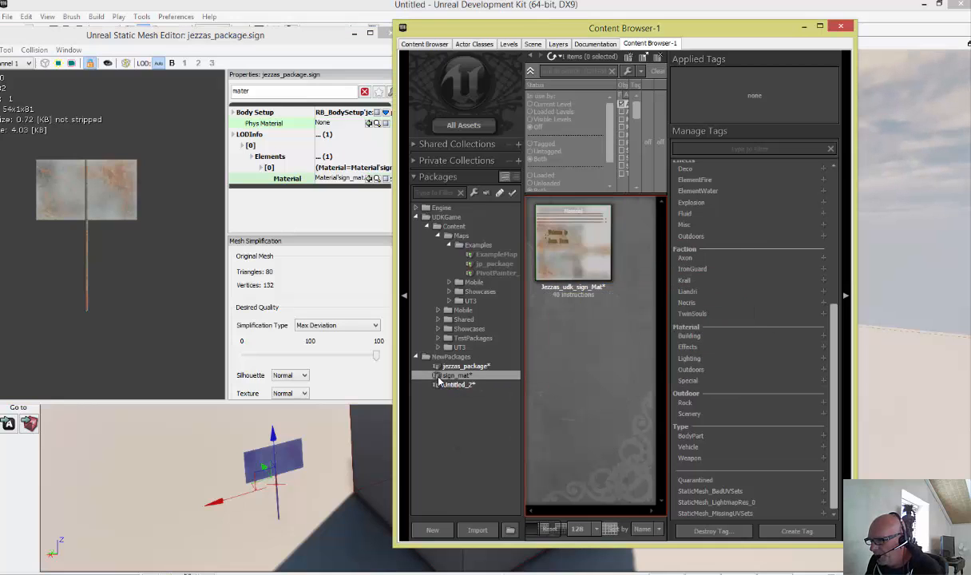
pyautogui.click(550, 238)
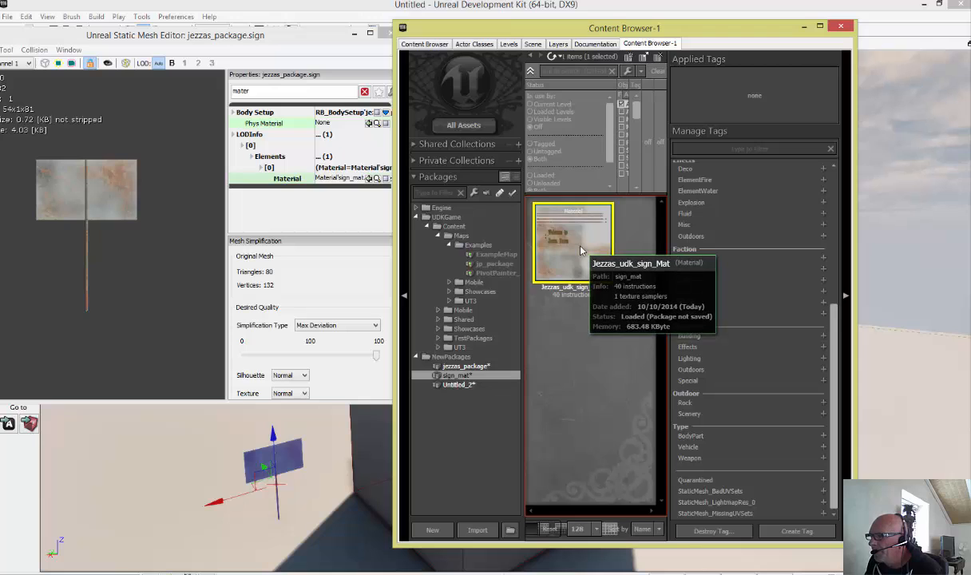
pyautogui.click(369, 179)
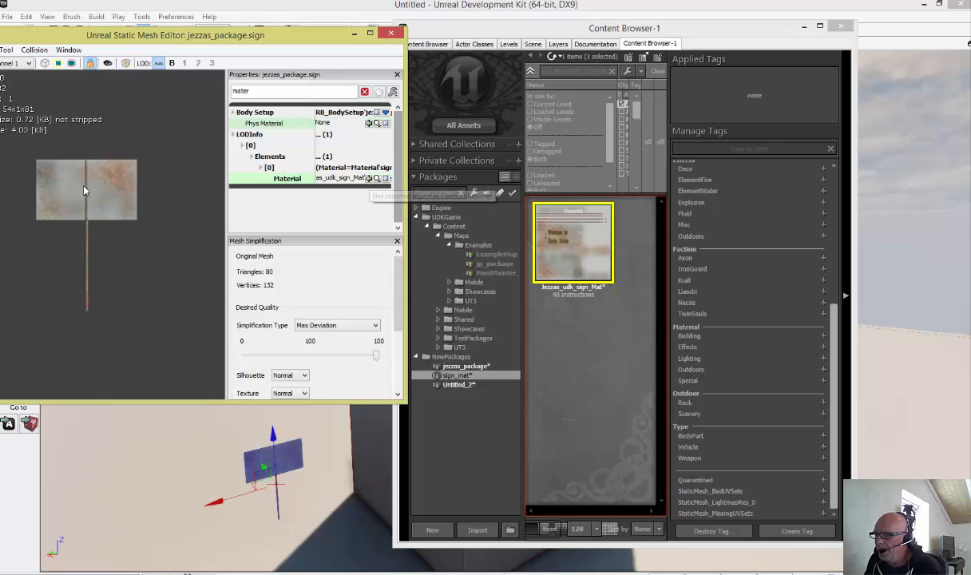
pyautogui.moveTo(274, 38); pyautogui.dragTo(526, 71)
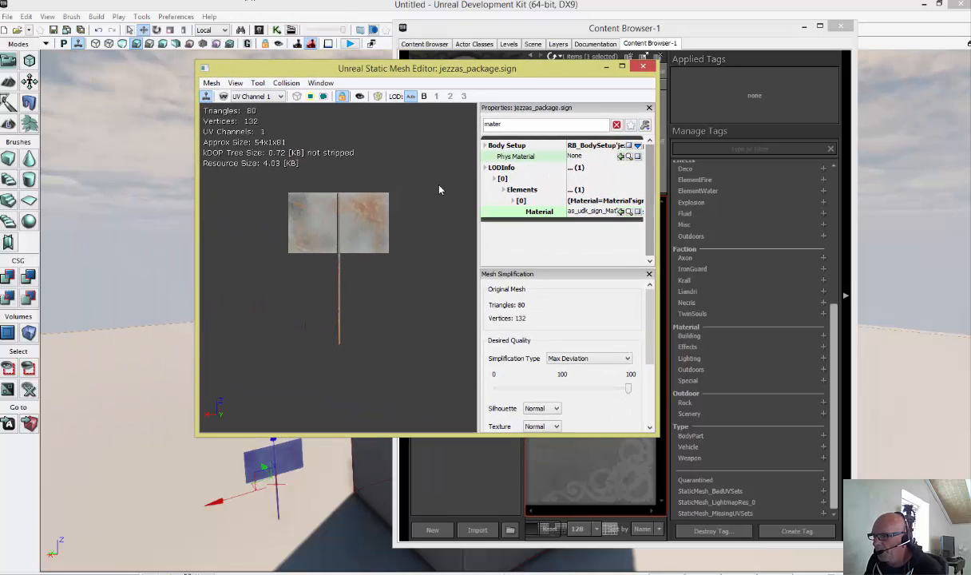
# Inspect the sign's textured front face in the mesh preview, and close the Static Mesh Editor and the Content Browser
pyautogui.moveTo(331, 241); pyautogui.dragTo(219, 285)
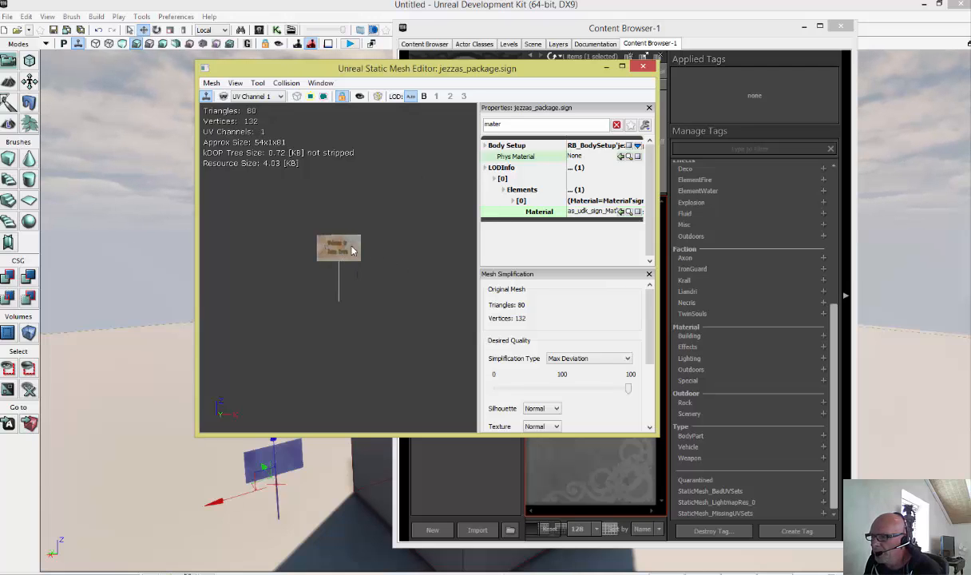
pyautogui.moveTo(373, 74); pyautogui.dragTo(508, 95)
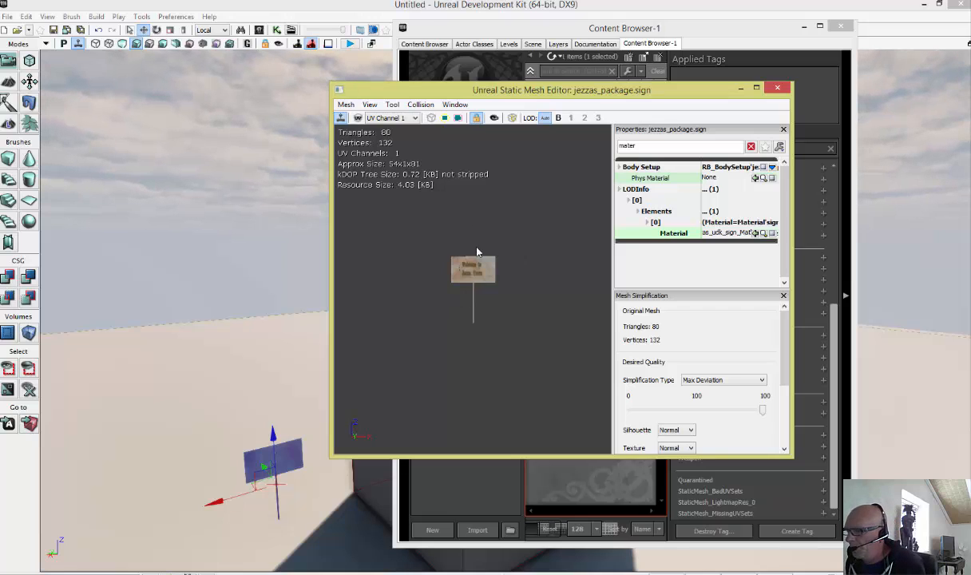
pyautogui.click(773, 89)
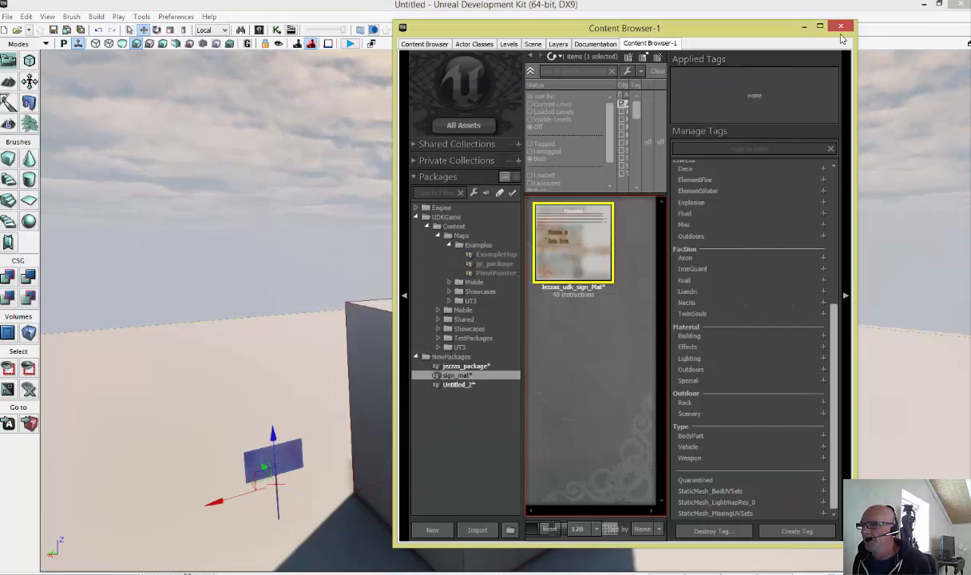
pyautogui.click(841, 29)
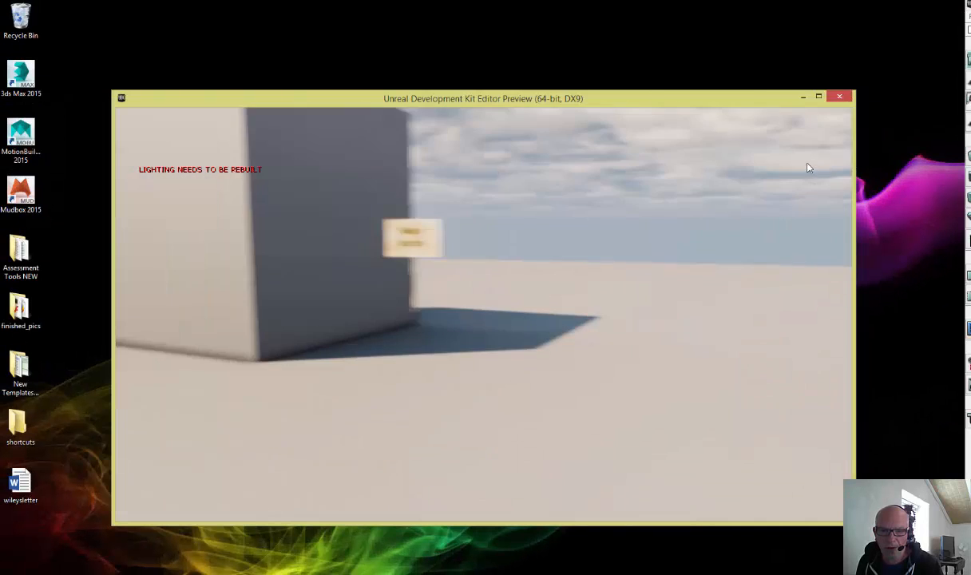
# Play-test the level, moving toward and away from the sign to examine its applied material and the pole up close
pyautogui.press('w')
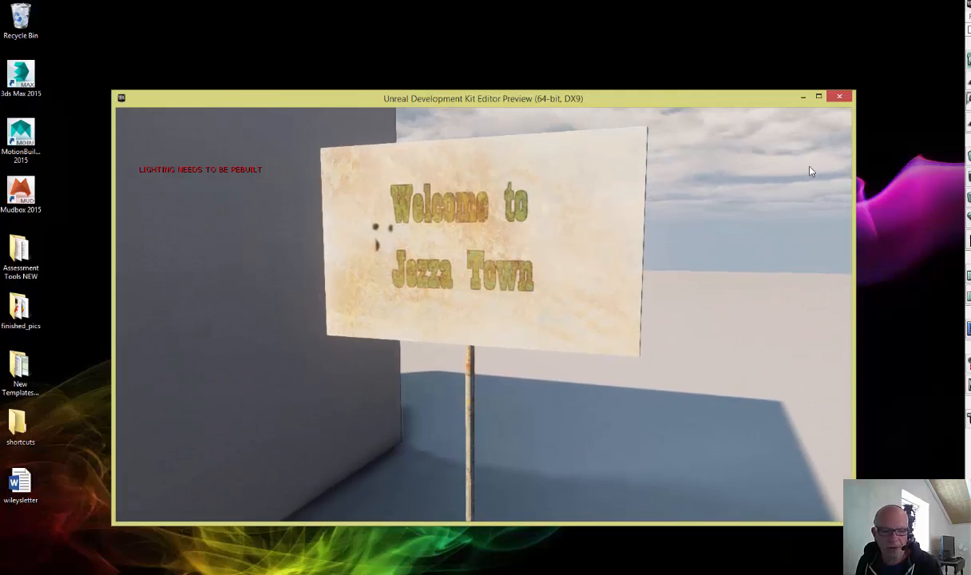
pyautogui.press('s')
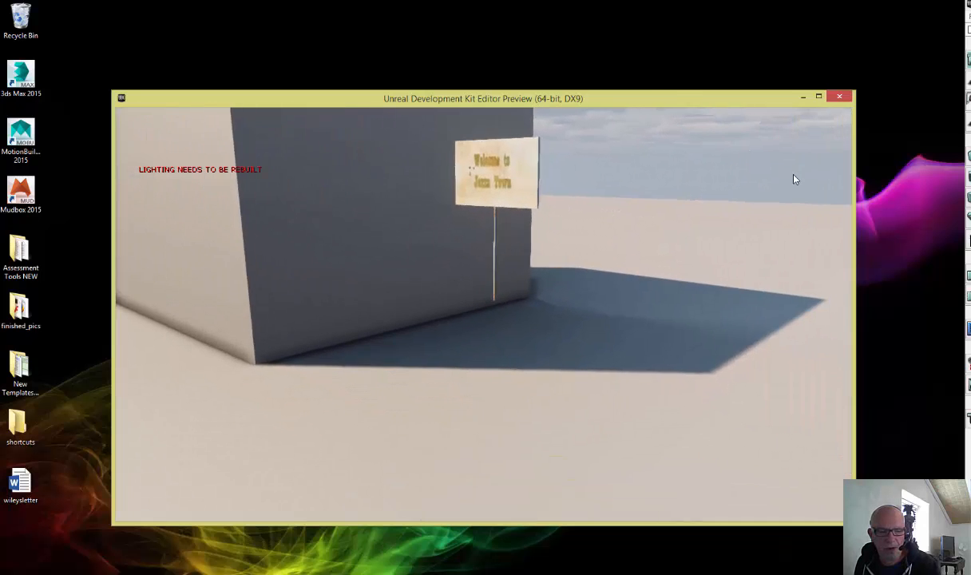
pyautogui.press('w')
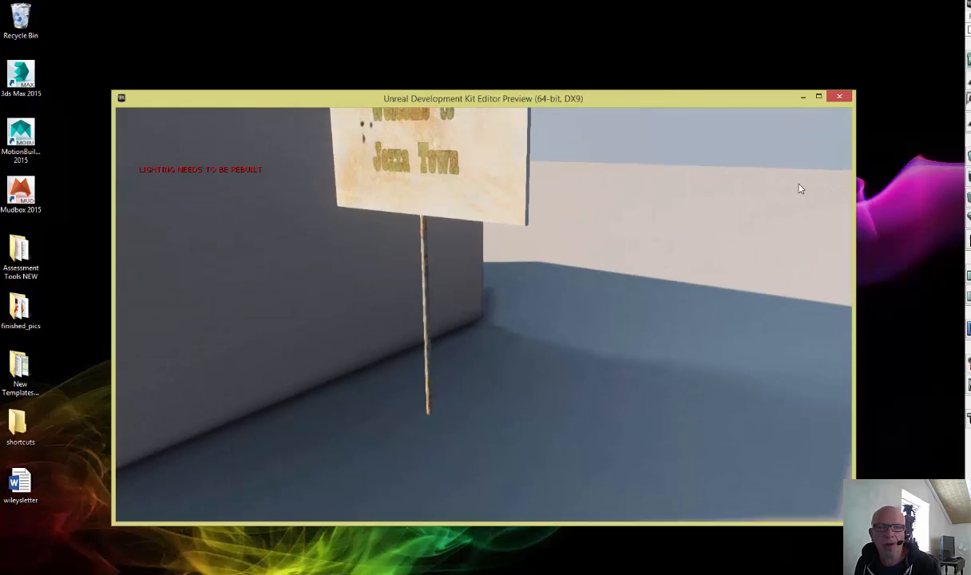
pyautogui.press('w')
pyautogui.press('w')
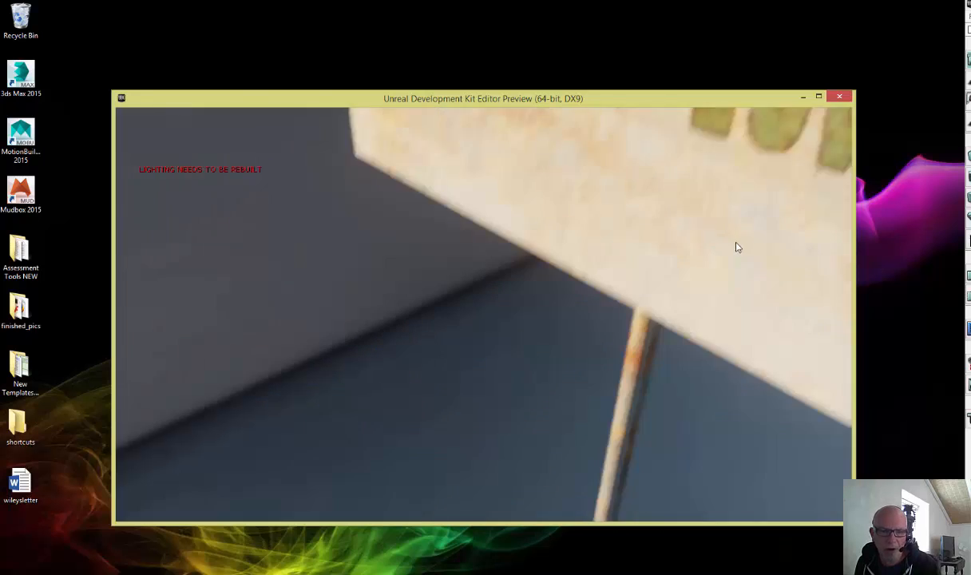